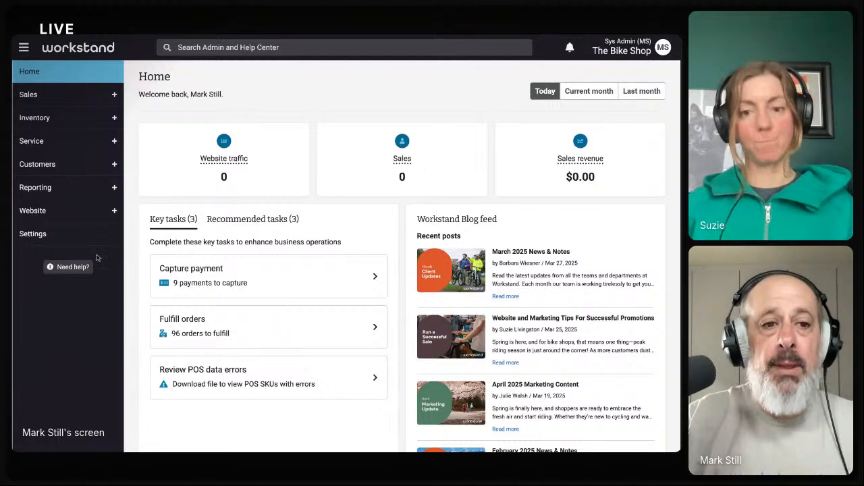
# Start a new user from Settings > Account > User accounts
pyautogui.click(32, 234)
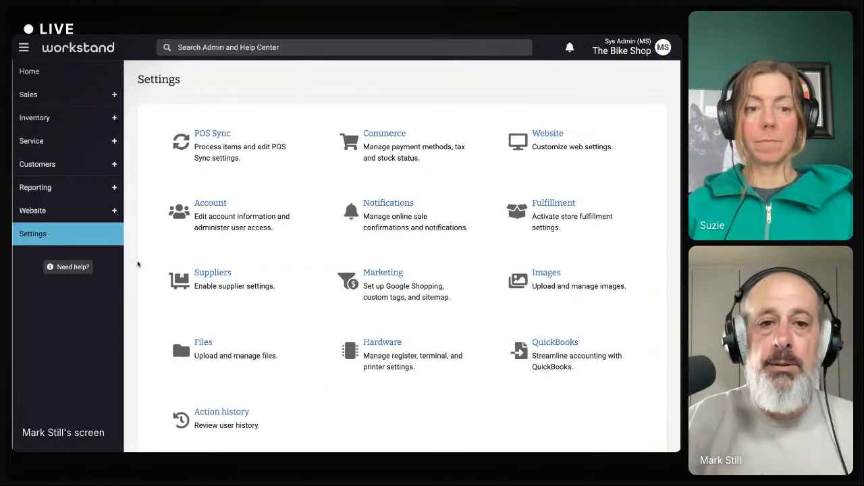
pyautogui.click(212, 212)
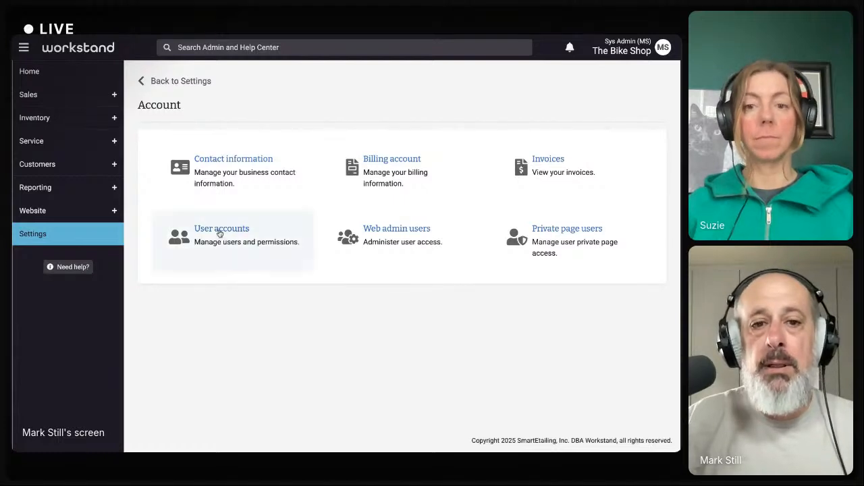
pyautogui.click(220, 233)
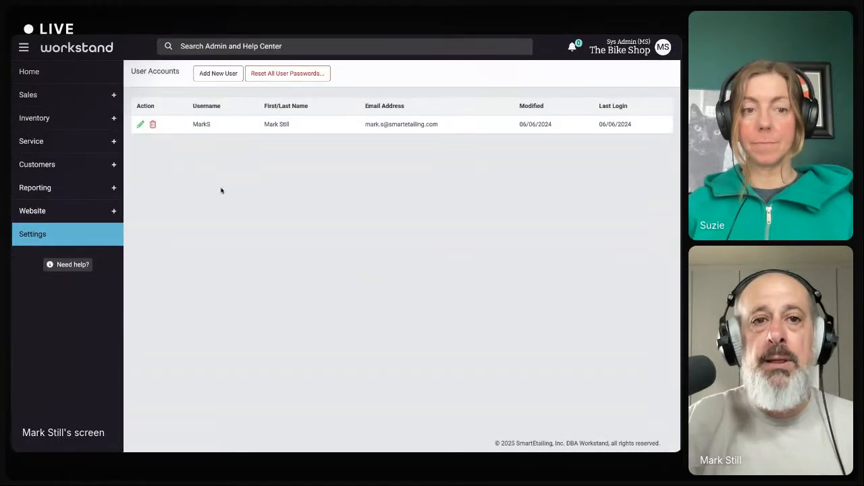
pyautogui.click(216, 73)
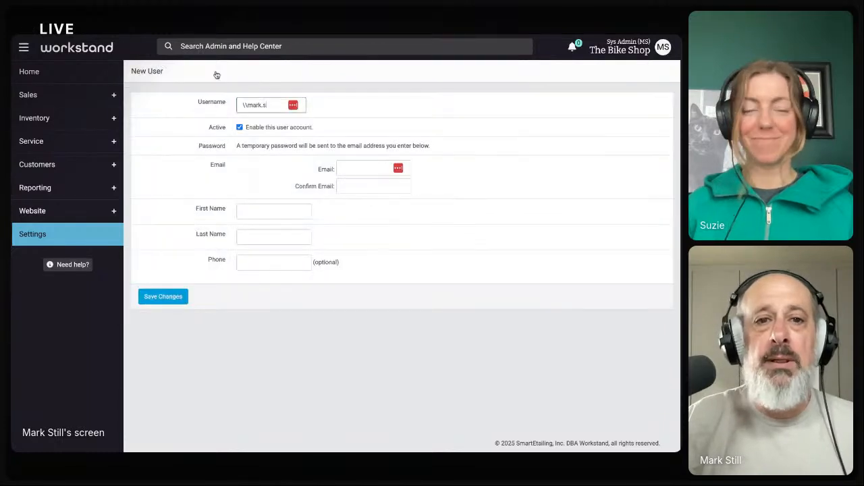
# Replace the autofilled username with the user's first name, without a trailing space
pyautogui.click(245, 106)
pyautogui.hotkey('ctrl', 'a')
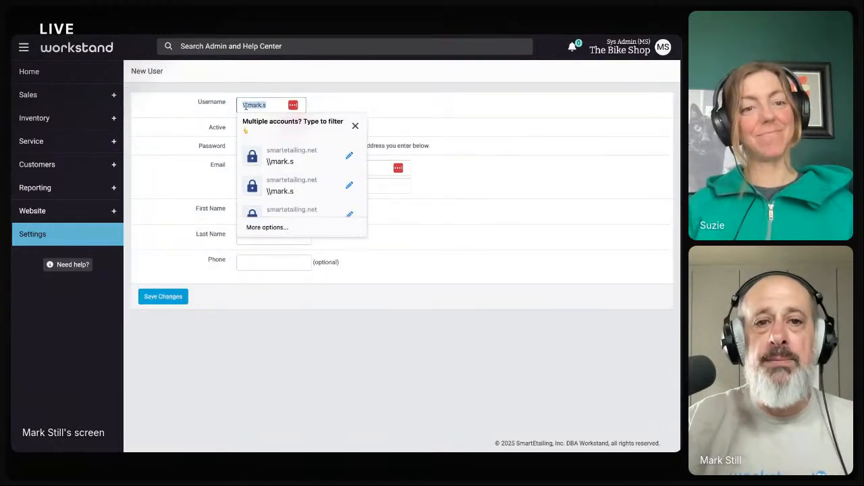
pyautogui.write('Suzie')
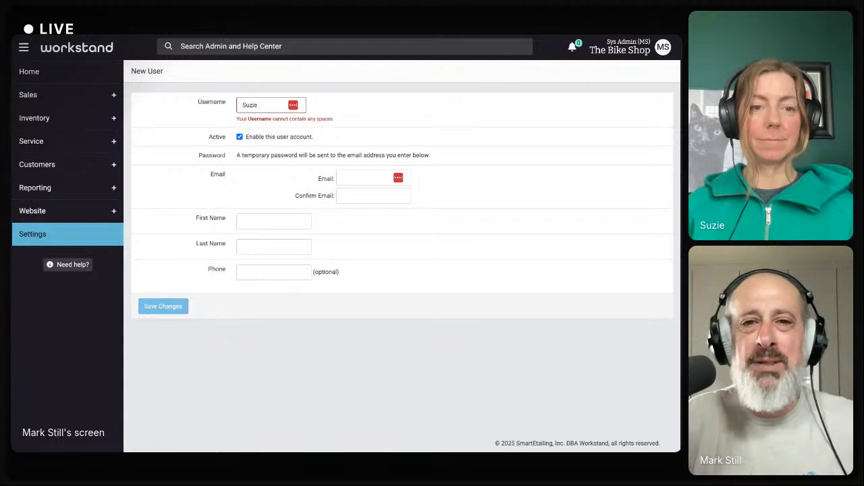
pyautogui.press('BackSpace')
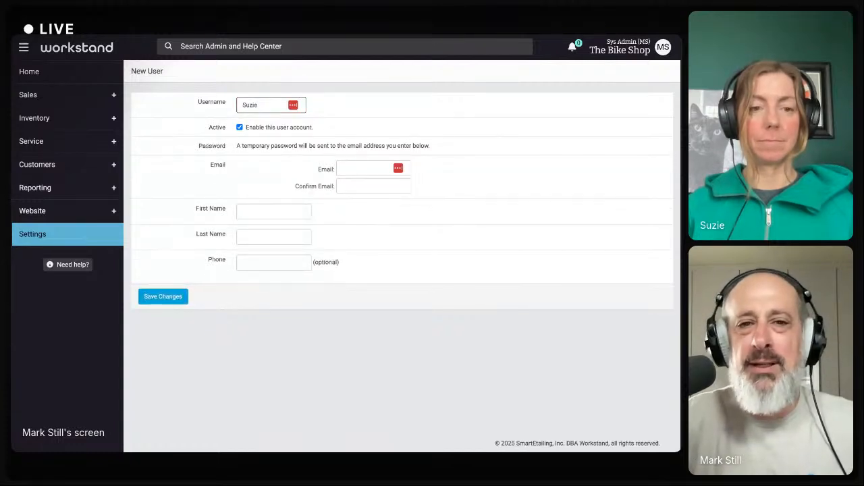
# Enter the user's e-mail, confirmation e-mail, first name and last name
pyautogui.click(343, 169)
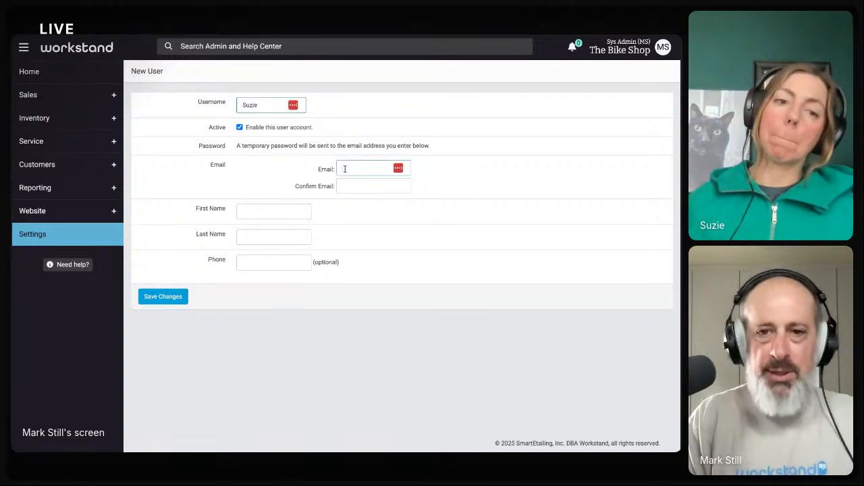
pyautogui.press('Tab')
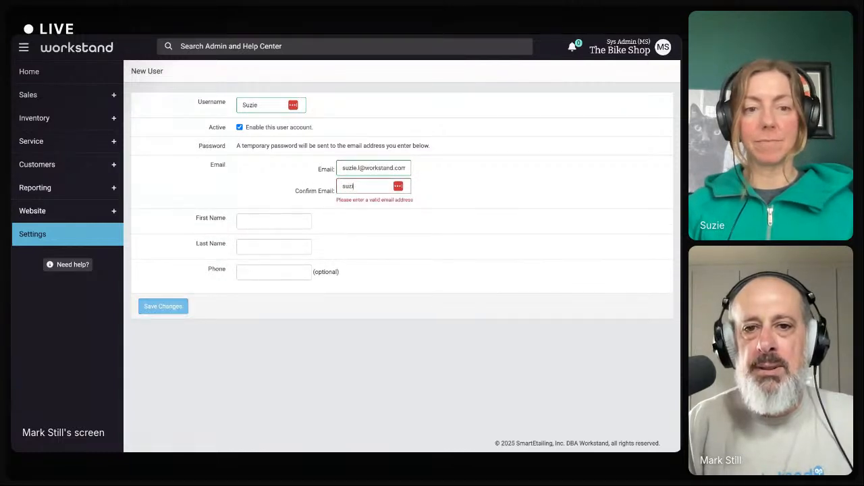
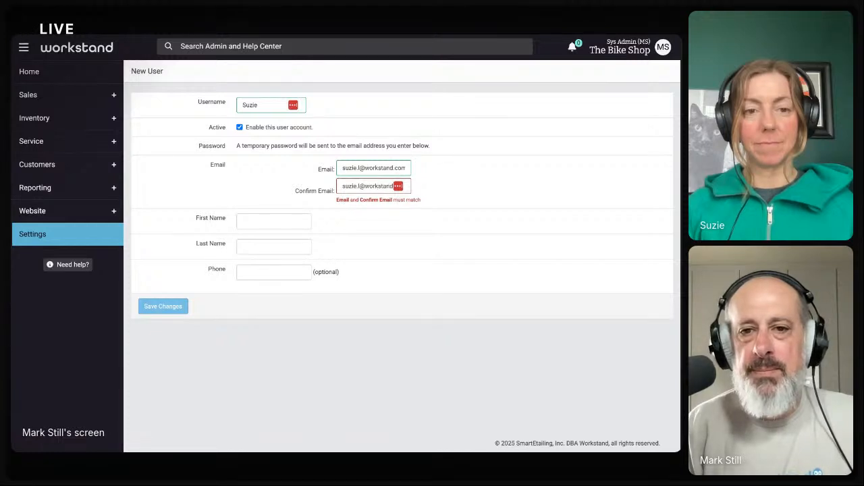
pyautogui.press('Tab')
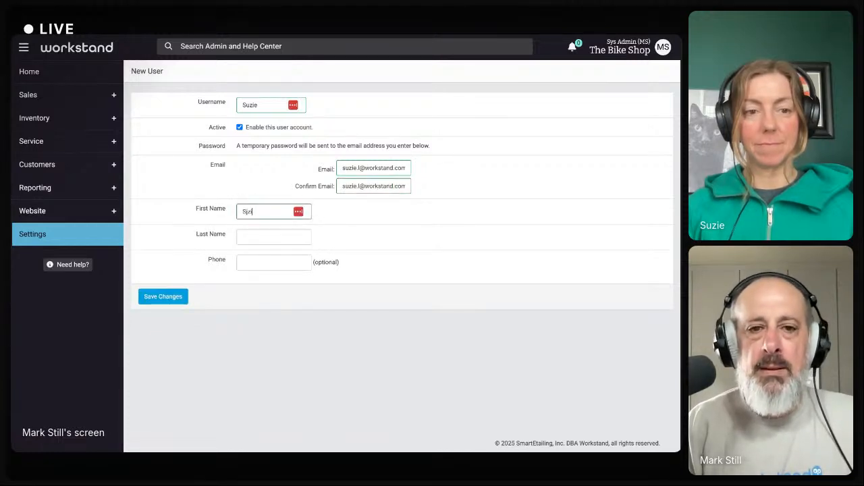
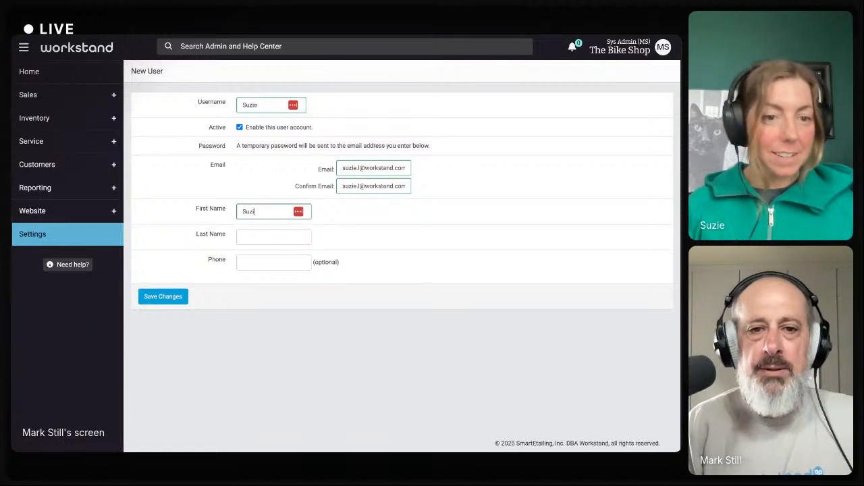
pyautogui.press('Tab')
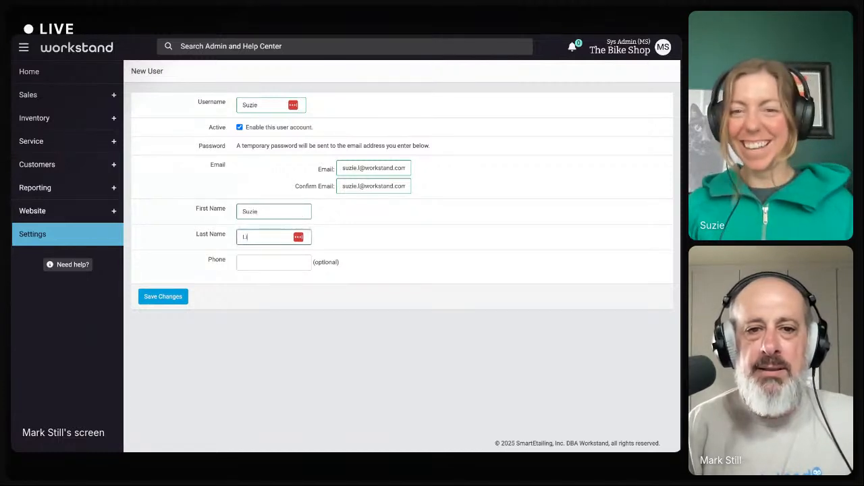
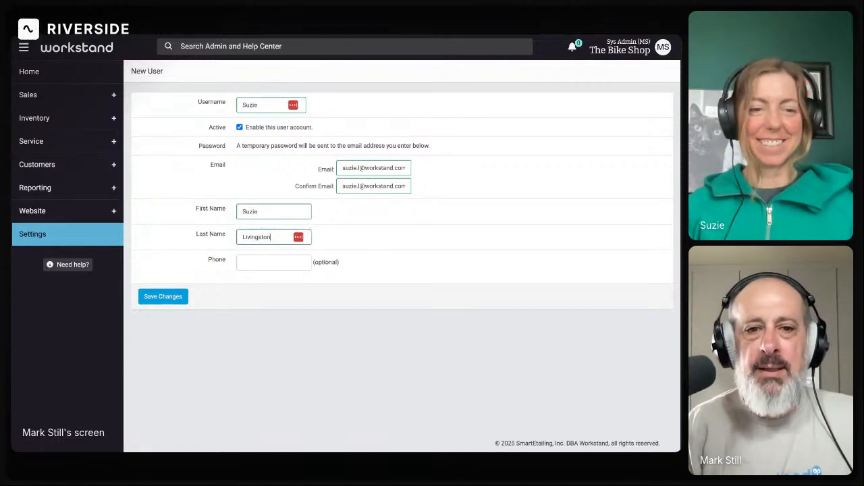
# Save the new user and review the Website Administration Permissions' User Groups (recommended) option
pyautogui.click(178, 297)
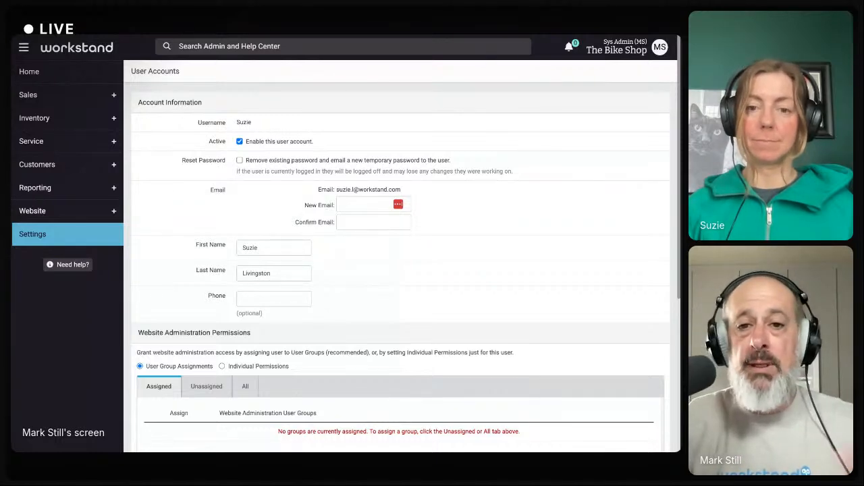
pyautogui.scroll(-4, 192, 297)
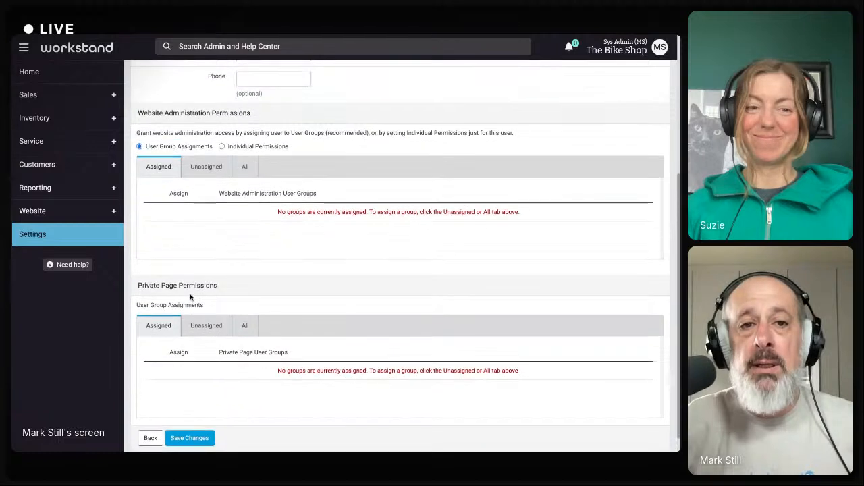
pyautogui.tripleClick(138, 116)
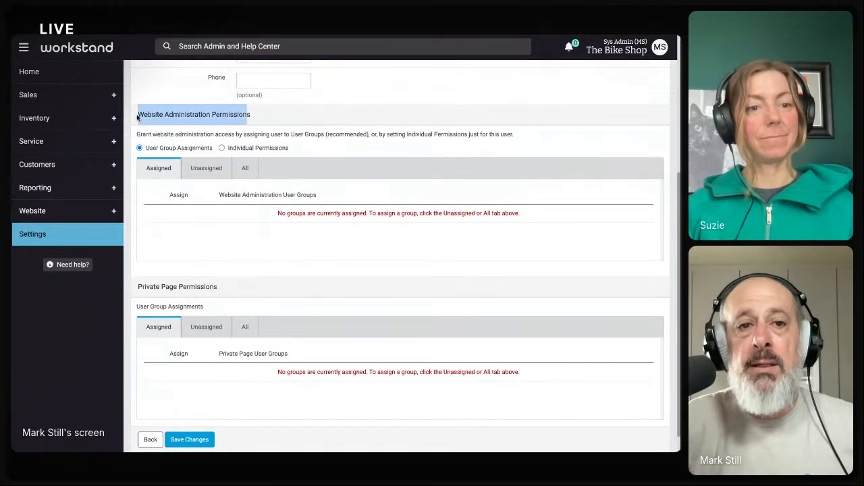
pyautogui.click(263, 116)
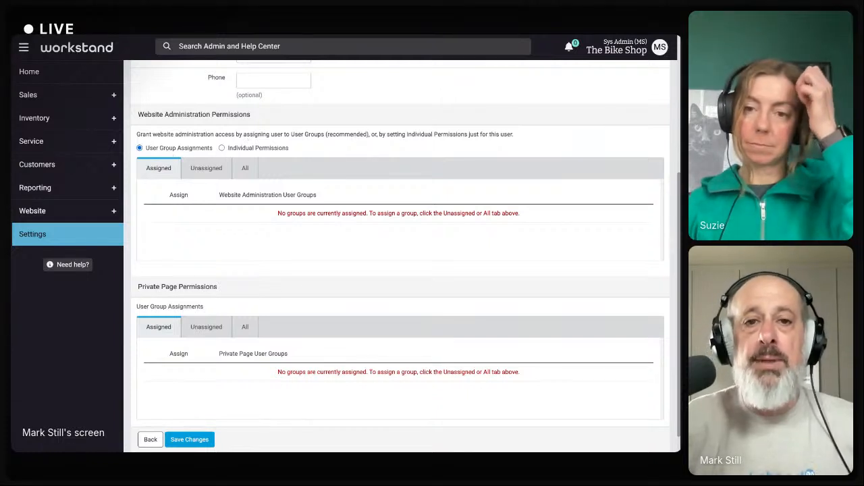
pyautogui.moveTo(291, 134); pyautogui.dragTo(369, 134)
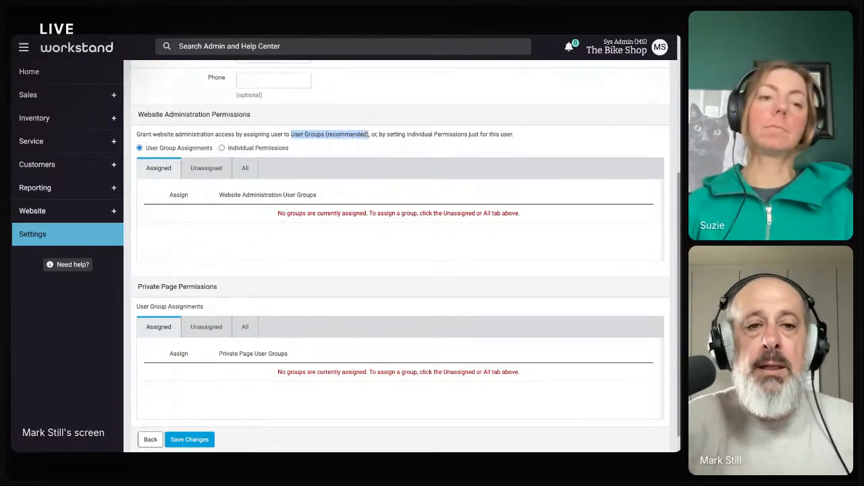
# Switch web admin access to Individual Permissions and grant all Sales and Inventory permissions
pyautogui.click(221, 148)
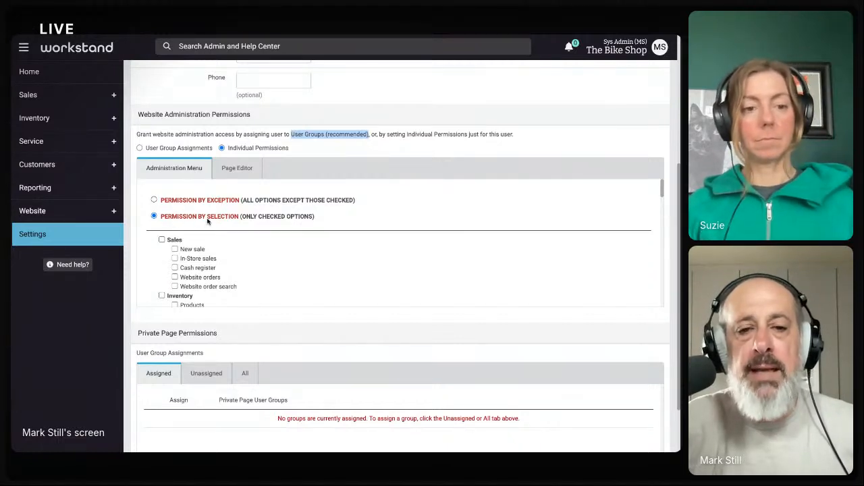
pyautogui.scroll(-1, 175, 220)
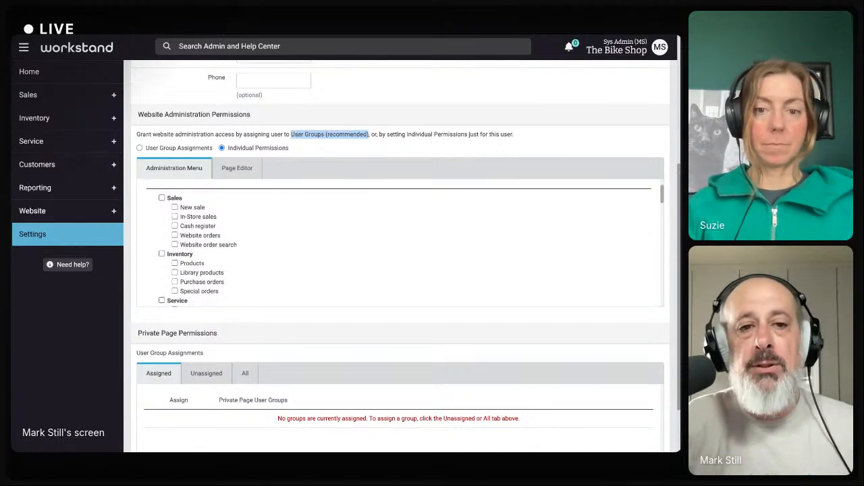
pyautogui.click(162, 197)
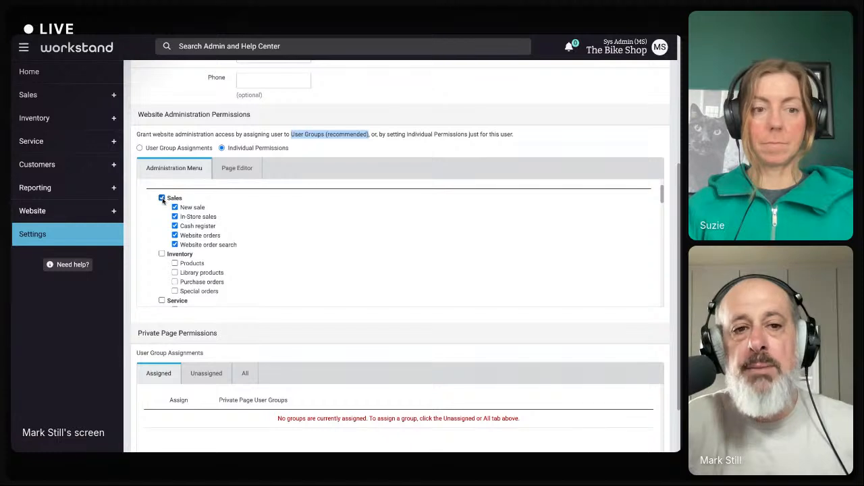
pyautogui.scroll(-2, 166, 223)
pyautogui.click(161, 212)
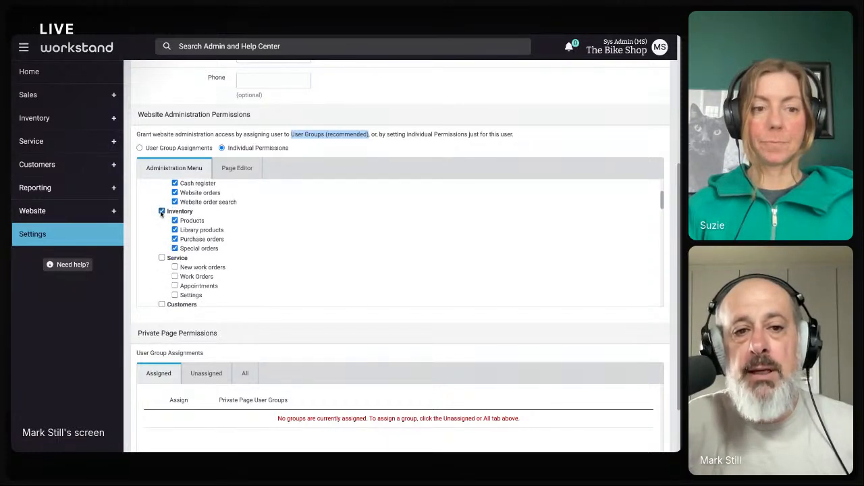
# Grant the Store credit customer permission in the Administration Menu list
pyautogui.scroll(-2, 164, 230)
pyautogui.scroll(-1, 164, 230)
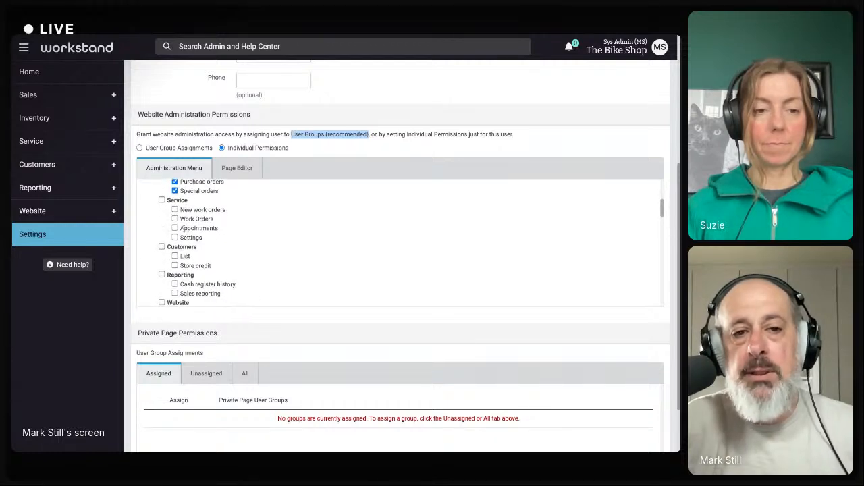
pyautogui.scroll(-2, 181, 228)
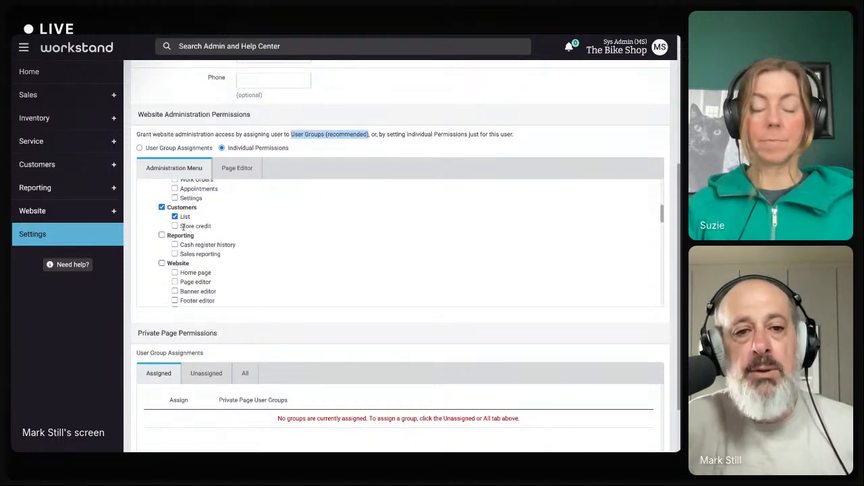
pyautogui.scroll(-1, 199, 258)
pyautogui.scroll(-1, 179, 247)
pyautogui.scroll(2, 178, 229)
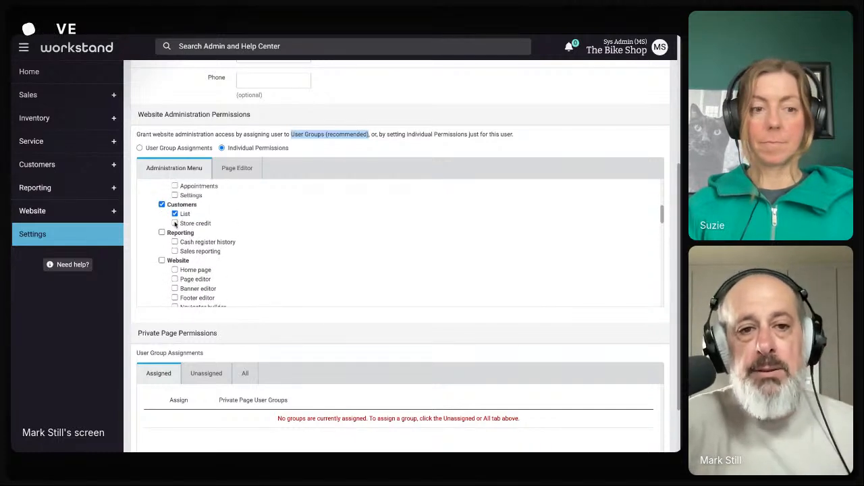
pyautogui.click(175, 223)
pyautogui.scroll(-3, 192, 246)
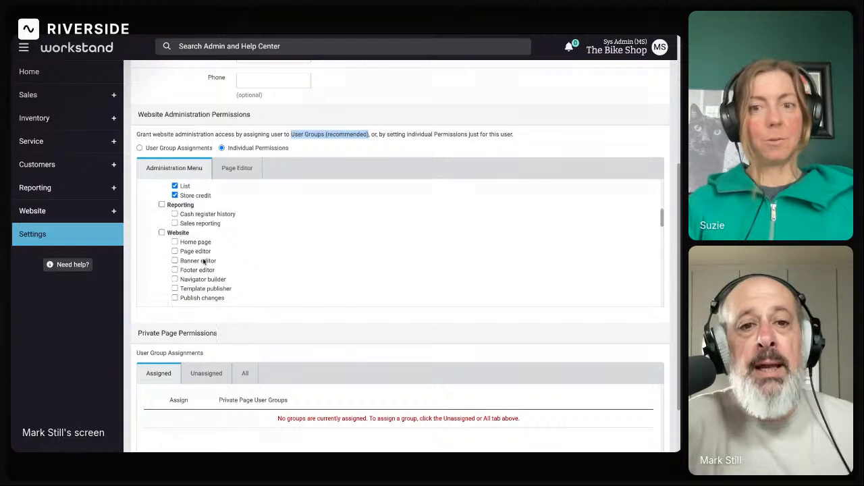
pyautogui.scroll(-15, 199, 257)
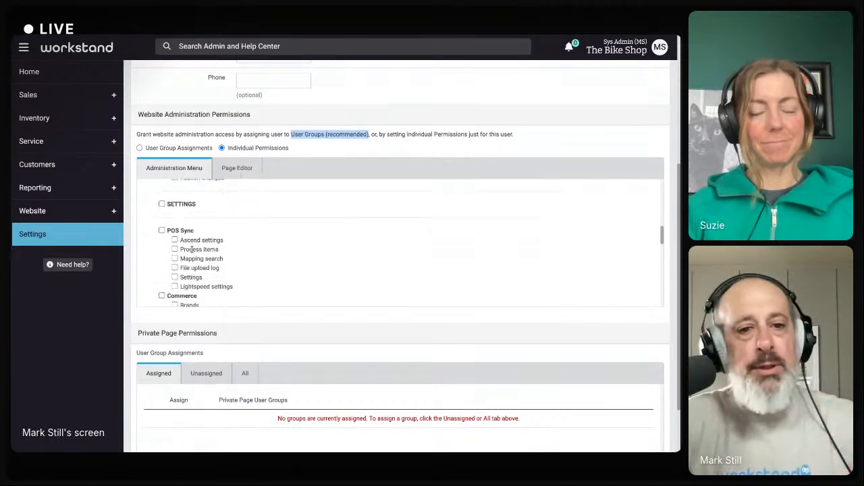
pyautogui.scroll(-4, 192, 249)
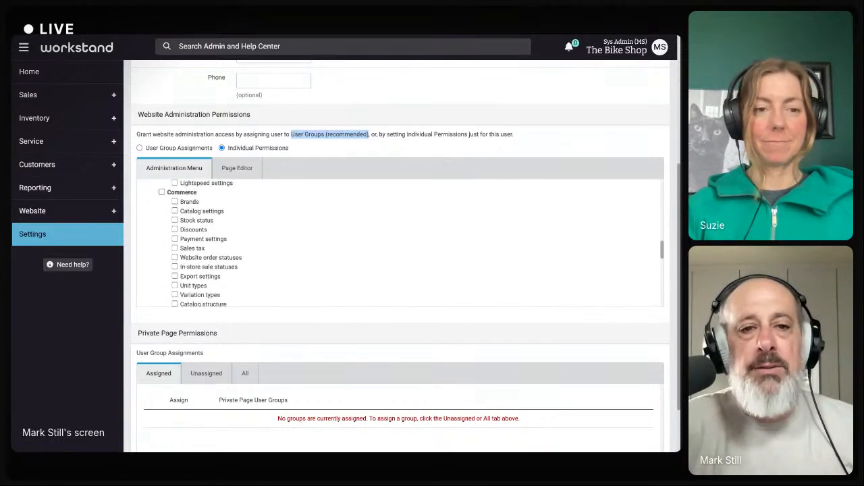
pyautogui.scroll(15, 196, 249)
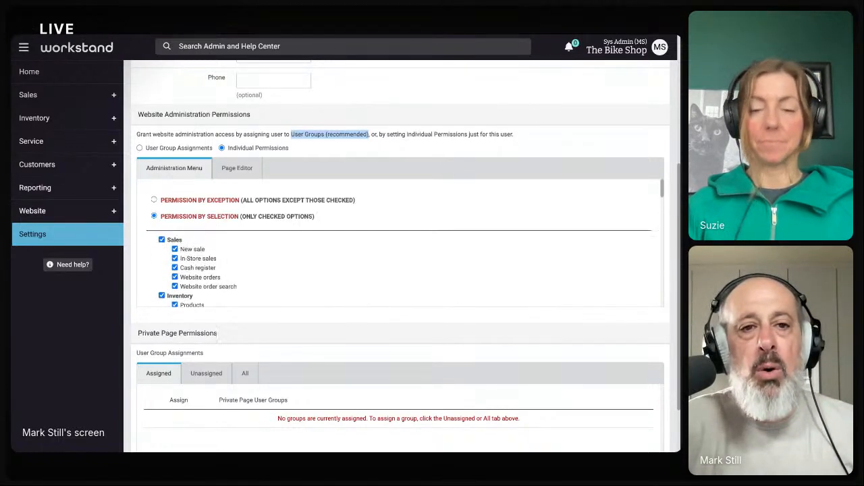
# Change to Permission by Exception, accept clearing previous permissions, and review the unchecked list
pyautogui.click(155, 200)
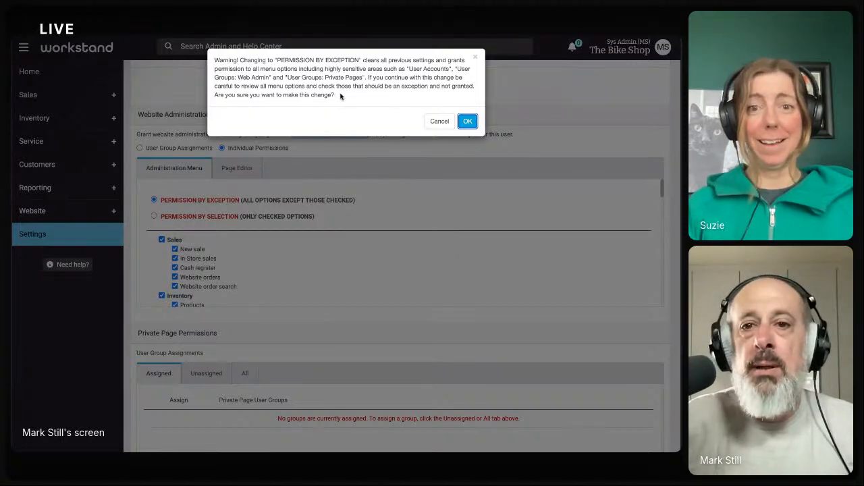
pyautogui.click(467, 122)
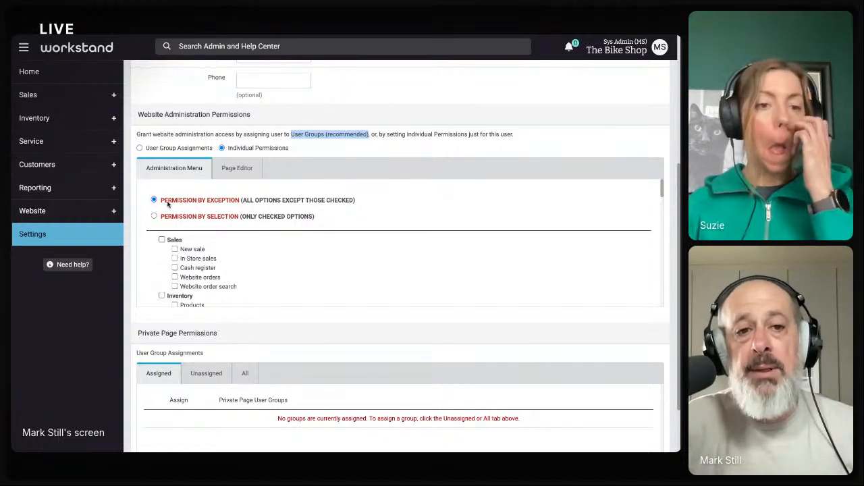
pyautogui.scroll(-1, 175, 269)
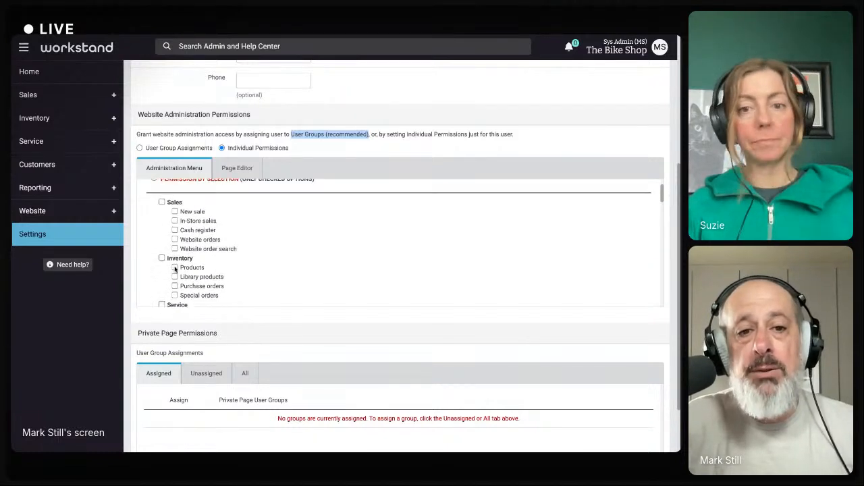
pyautogui.scroll(1, 174, 269)
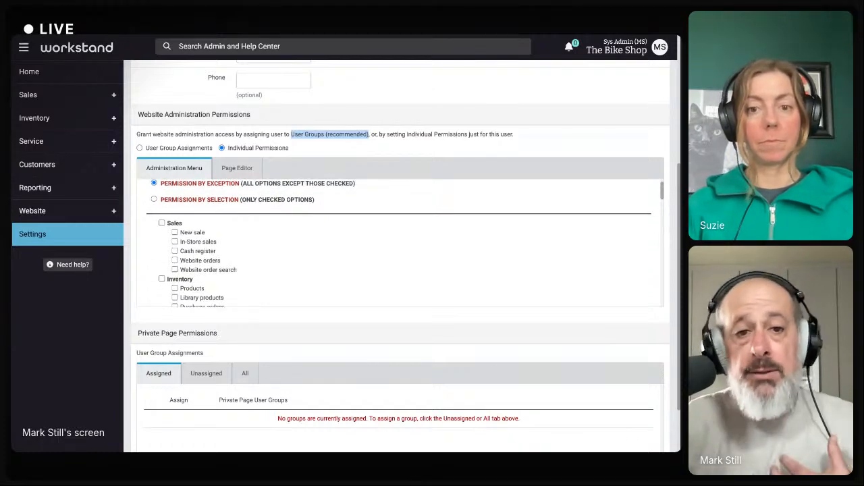
pyautogui.scroll(-1, 398, 243)
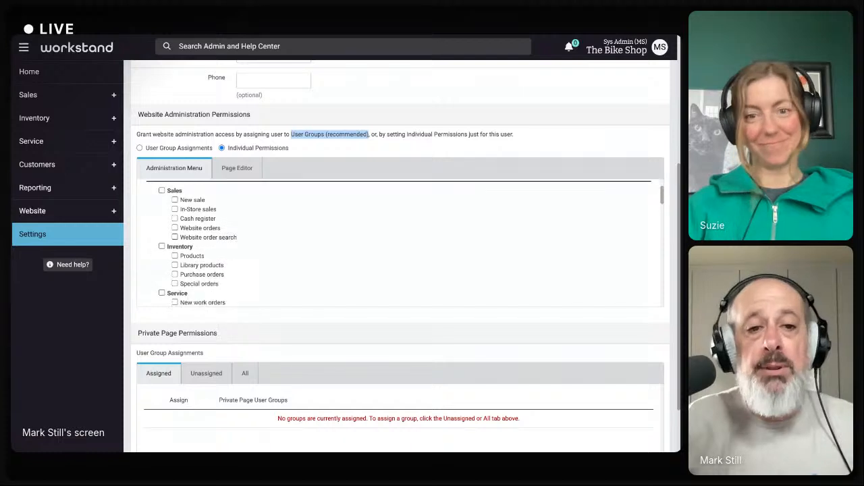
pyautogui.scroll(-3, 398, 243)
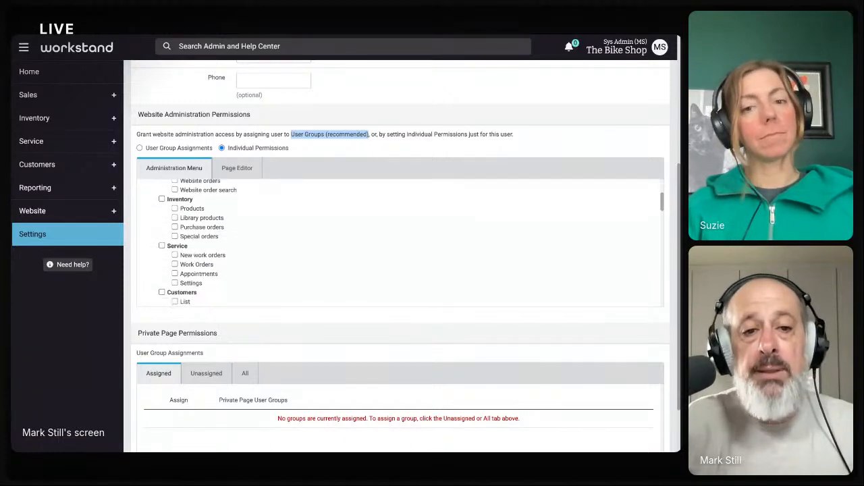
pyautogui.scroll(-4, 398, 243)
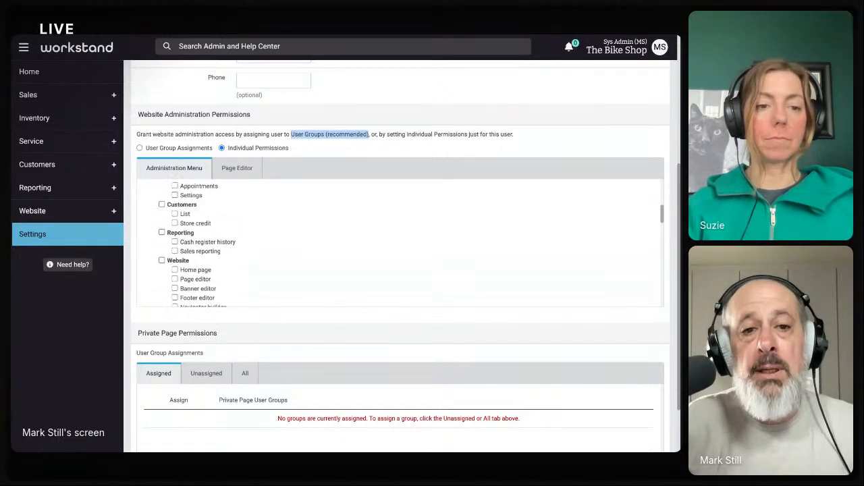
pyautogui.scroll(-3, 398, 243)
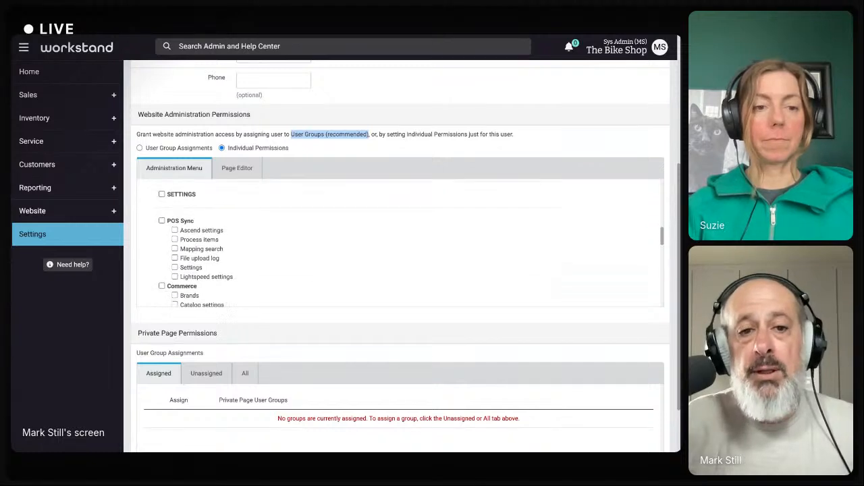
pyautogui.scroll(-3, 398, 243)
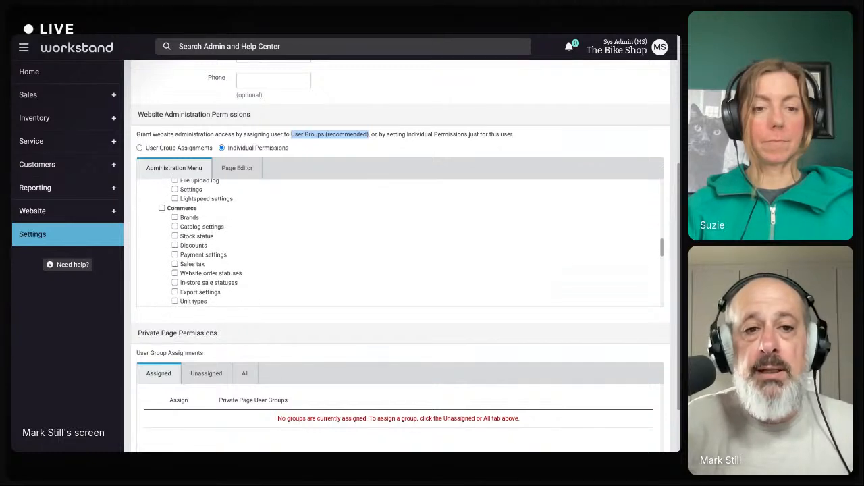
pyautogui.scroll(-1, 399, 243)
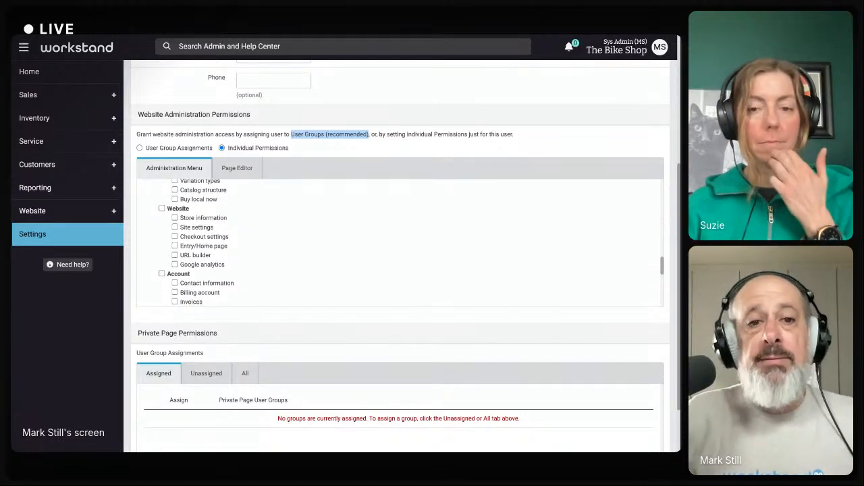
pyautogui.scroll(10, 399, 243)
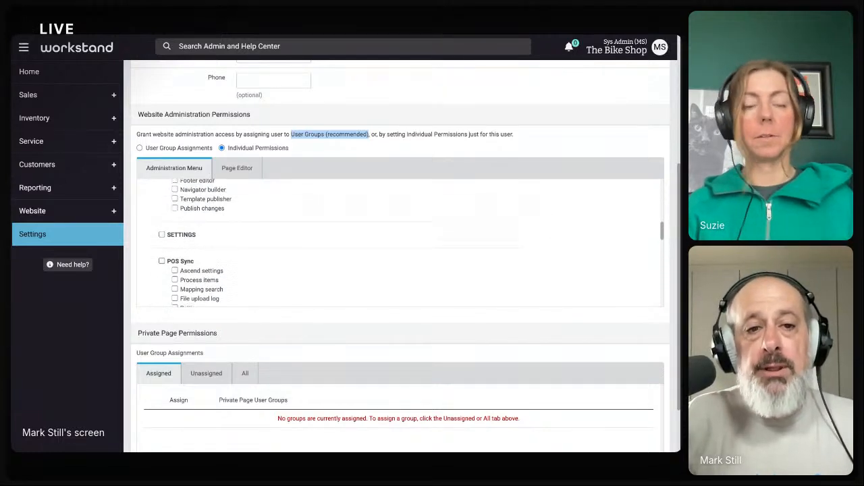
pyautogui.scroll(-2, 399, 243)
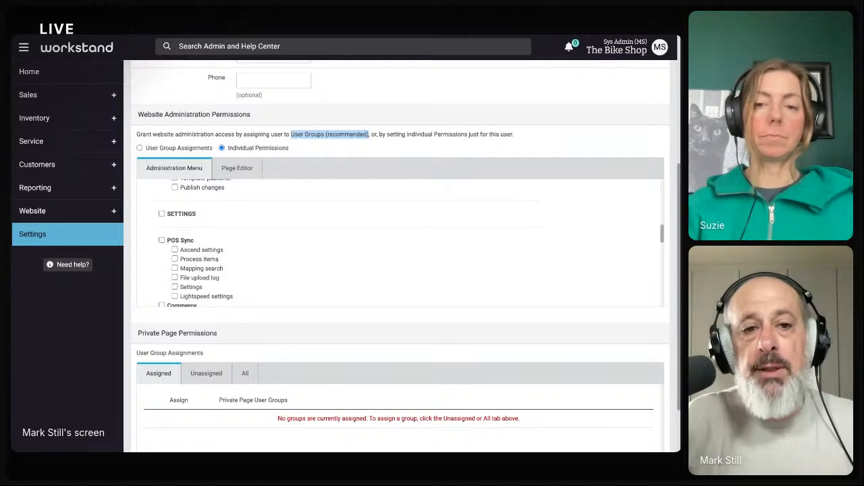
pyautogui.scroll(-2, 398, 243)
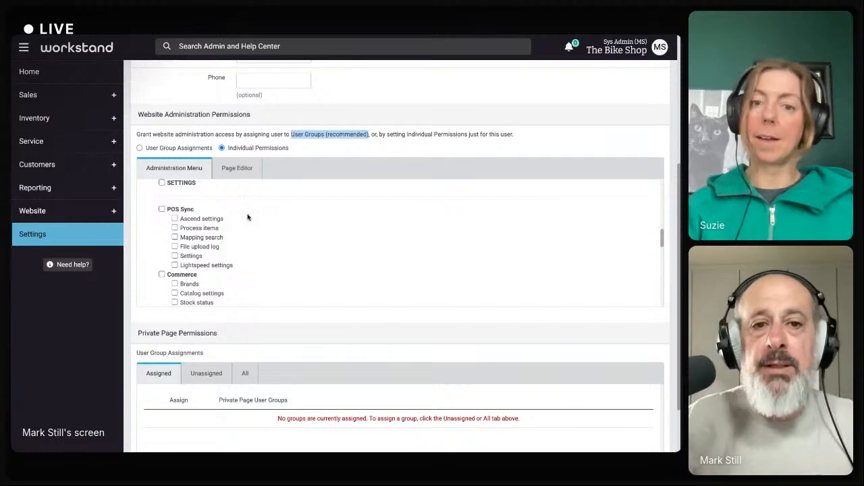
# Return to User Group Assignments, assign the Marketing group from Unassigned, and save the profile
pyautogui.click(139, 148)
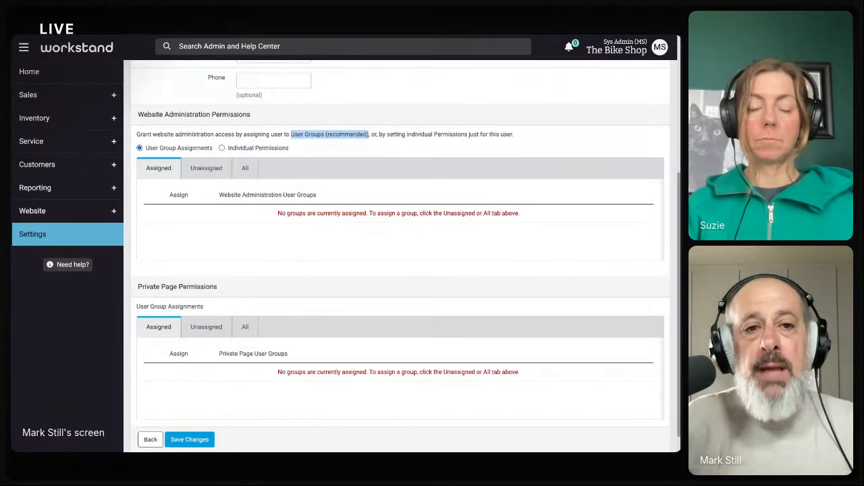
pyautogui.click(206, 168)
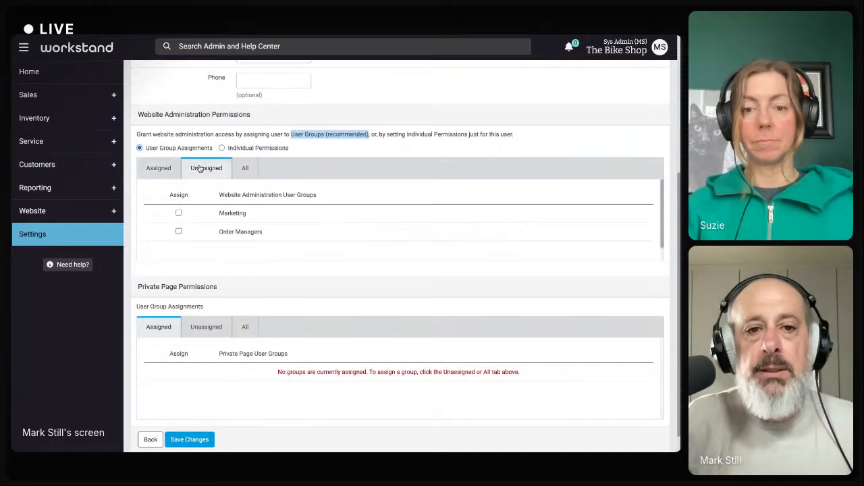
pyautogui.doubleClick(218, 212)
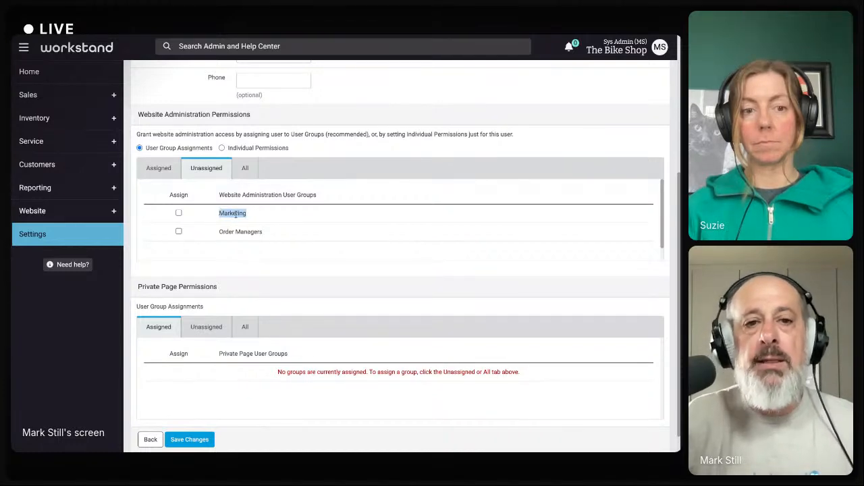
pyautogui.scroll(1, 231, 220)
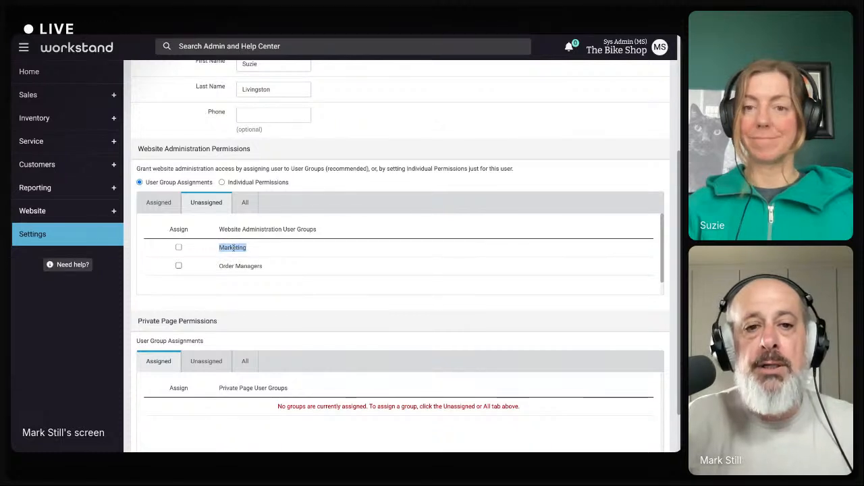
pyautogui.click(231, 248)
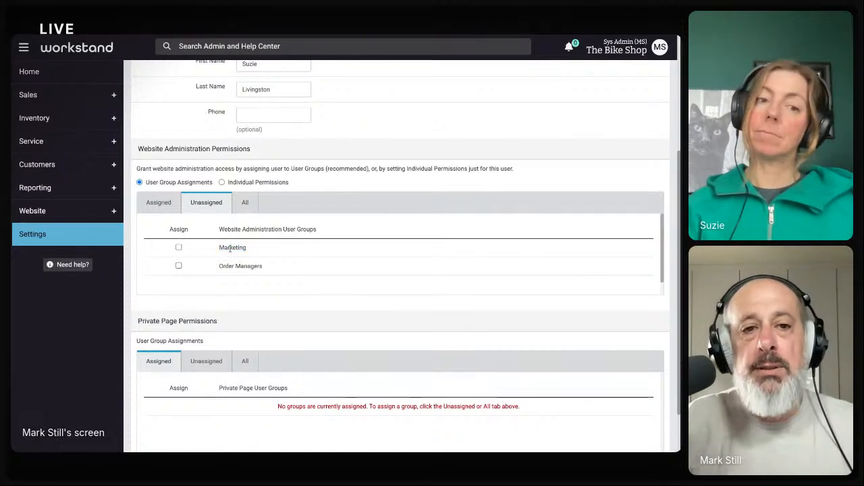
pyautogui.click(179, 247)
pyautogui.click(157, 205)
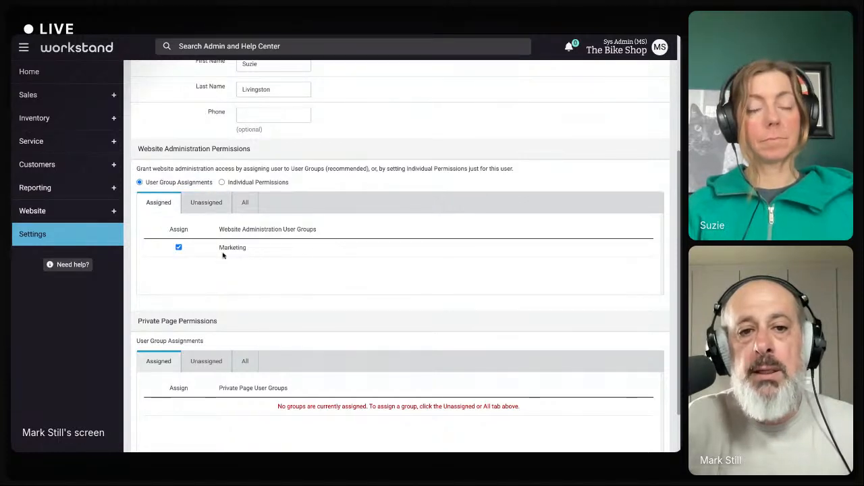
pyautogui.scroll(-2, 211, 284)
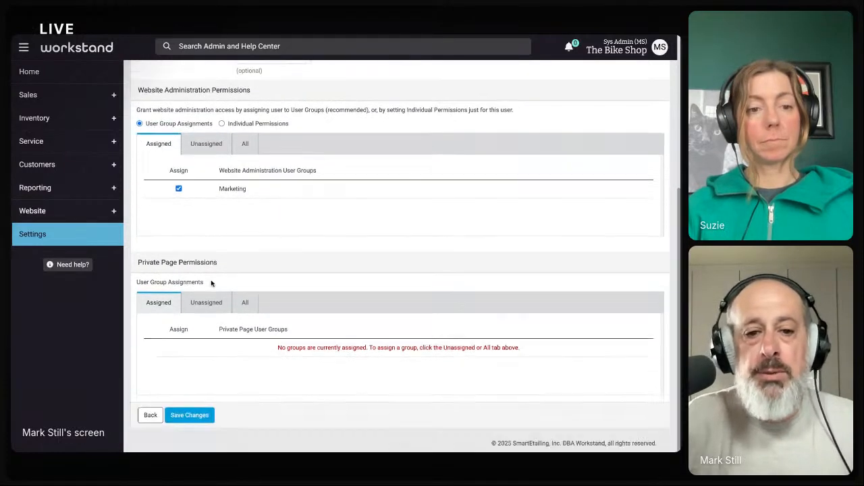
pyautogui.click(190, 415)
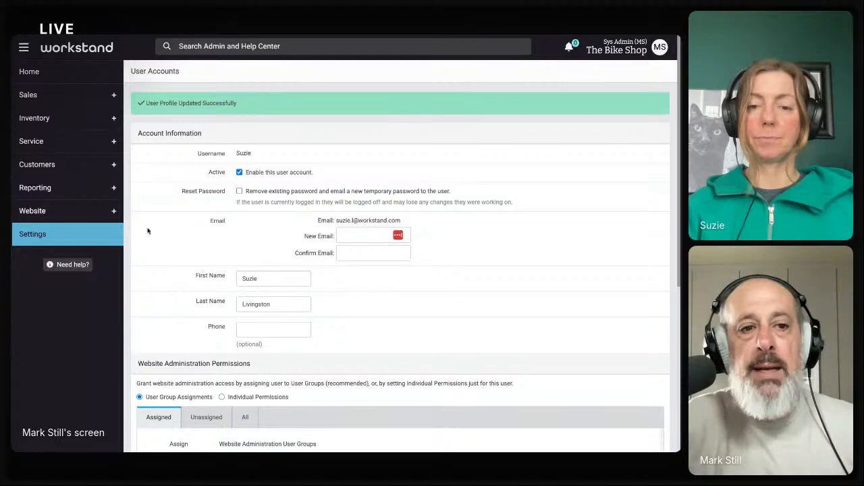
# Open the Marketing group for editing from Settings > Account > Web admin users
pyautogui.click(41, 236)
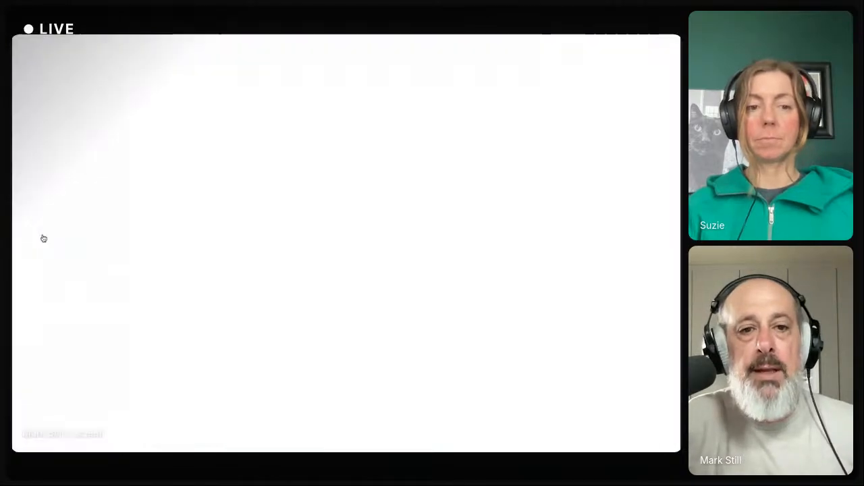
pyautogui.click(207, 222)
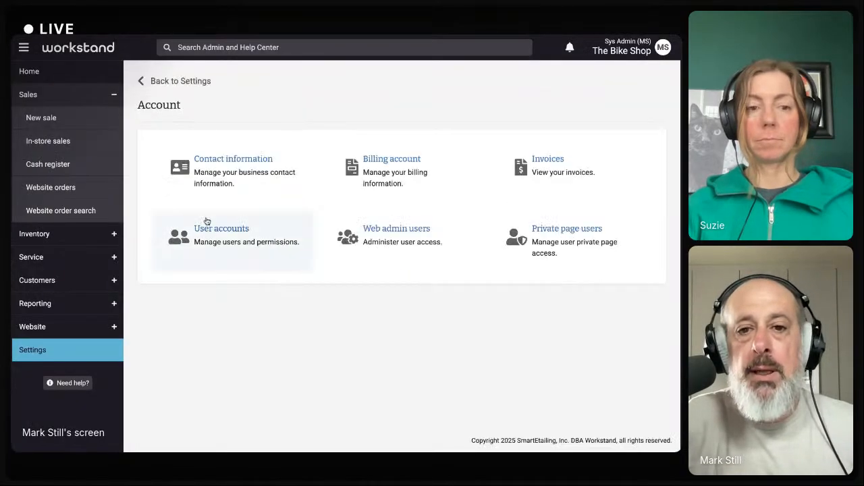
pyautogui.click(396, 230)
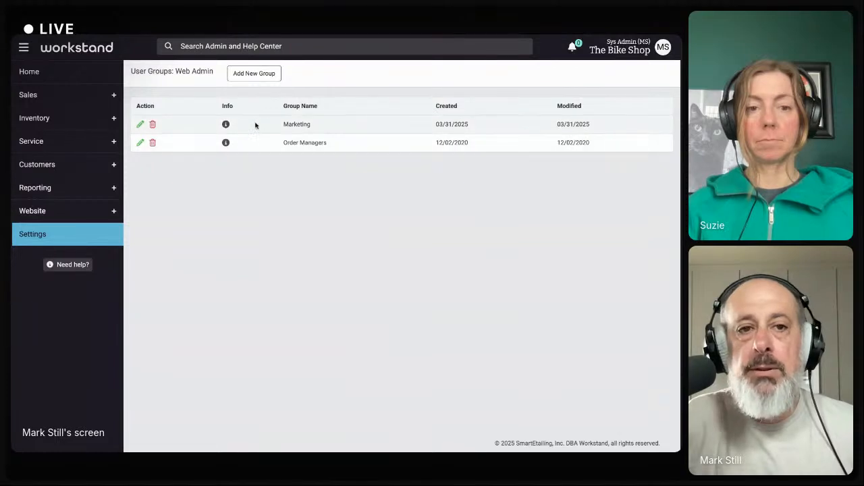
pyautogui.click(141, 125)
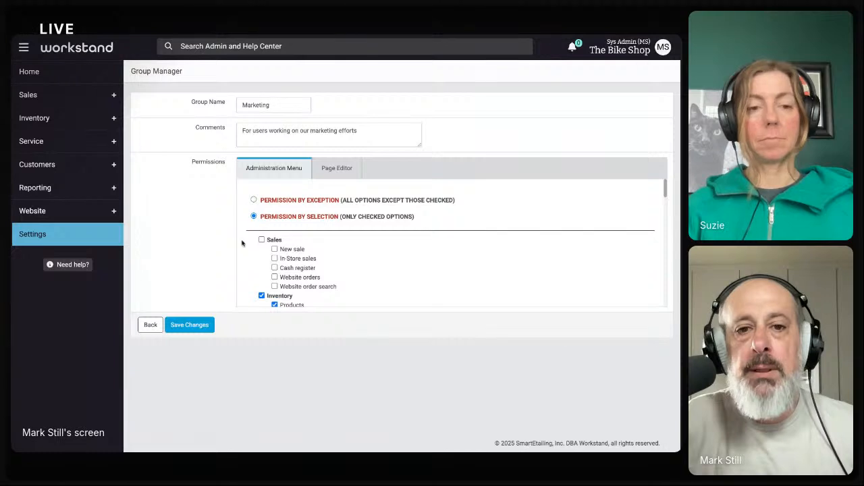
# Check the Marketing group's granted permissions, then go Back without saving
pyautogui.scroll(-1, 276, 236)
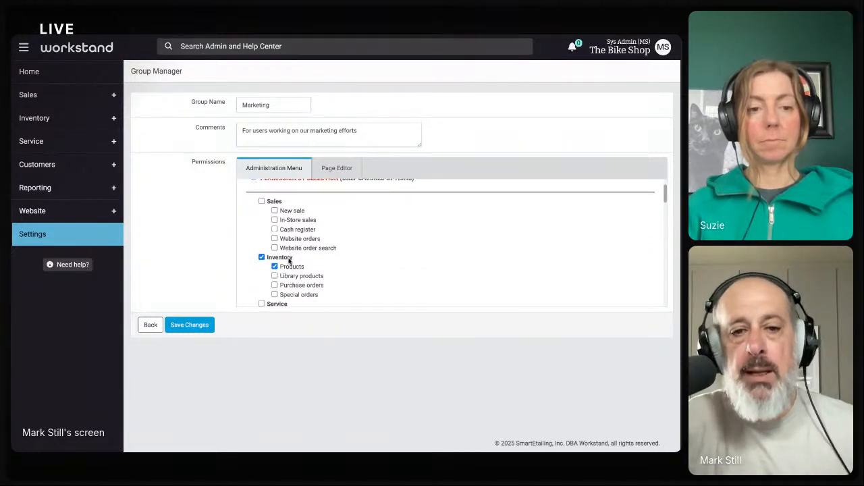
pyautogui.scroll(-1, 255, 231)
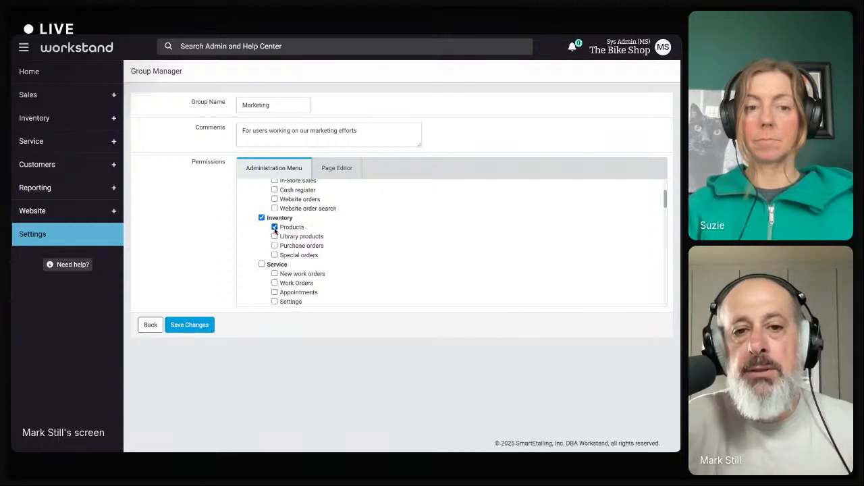
pyautogui.scroll(-2, 286, 240)
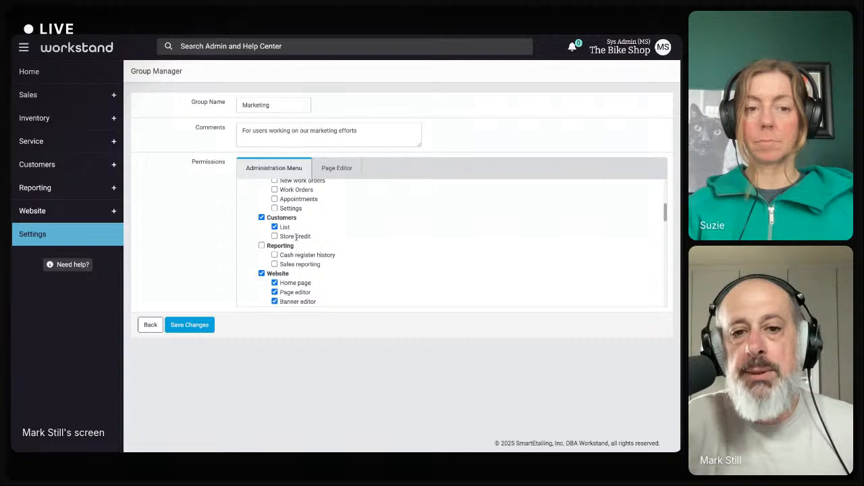
pyautogui.scroll(-1, 297, 275)
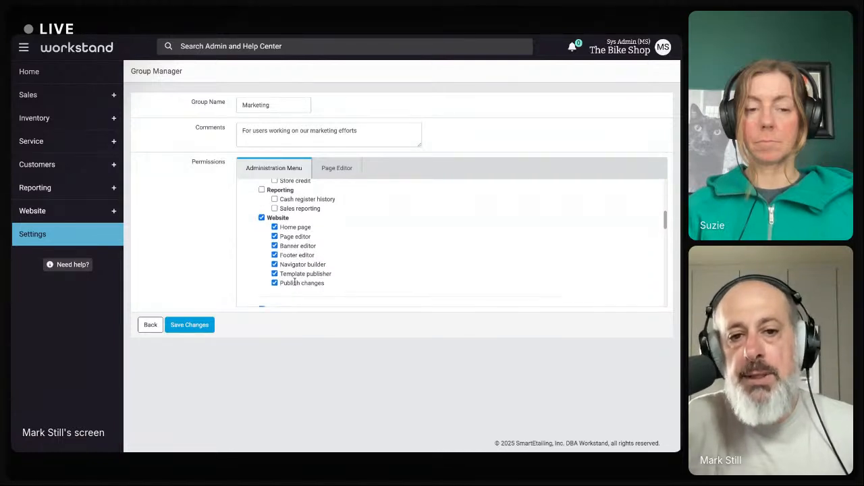
pyautogui.scroll(-2, 295, 281)
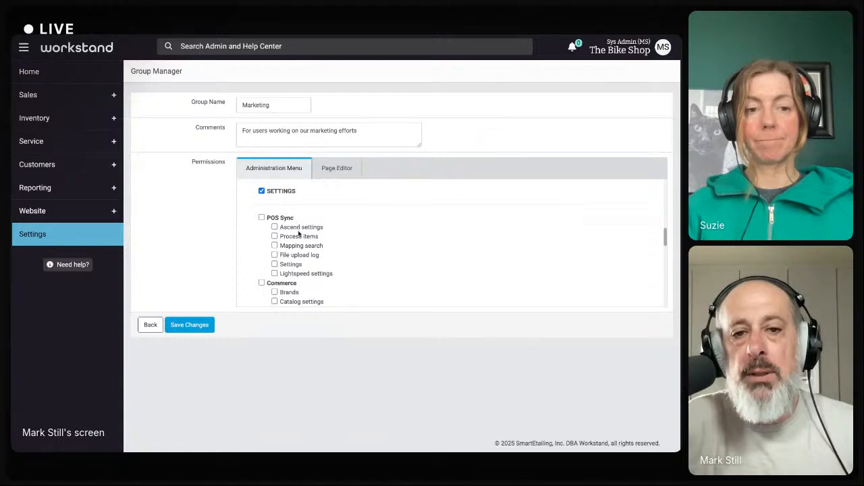
pyautogui.scroll(-3, 298, 233)
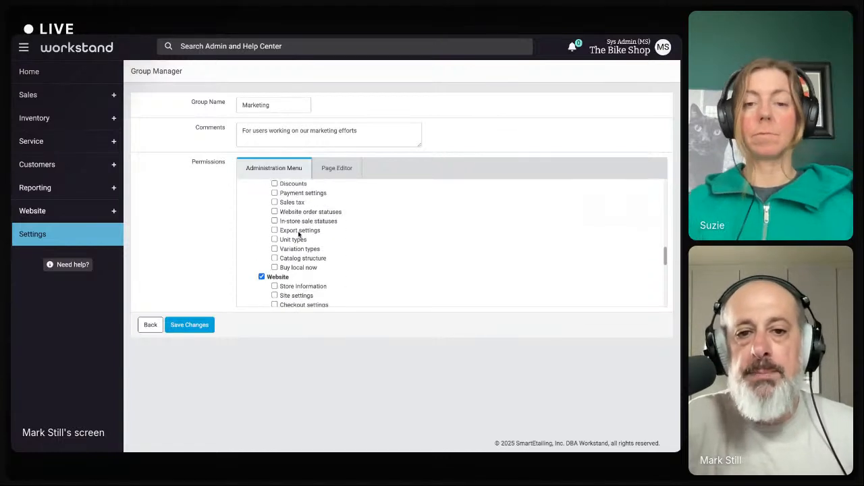
pyautogui.scroll(-3, 299, 233)
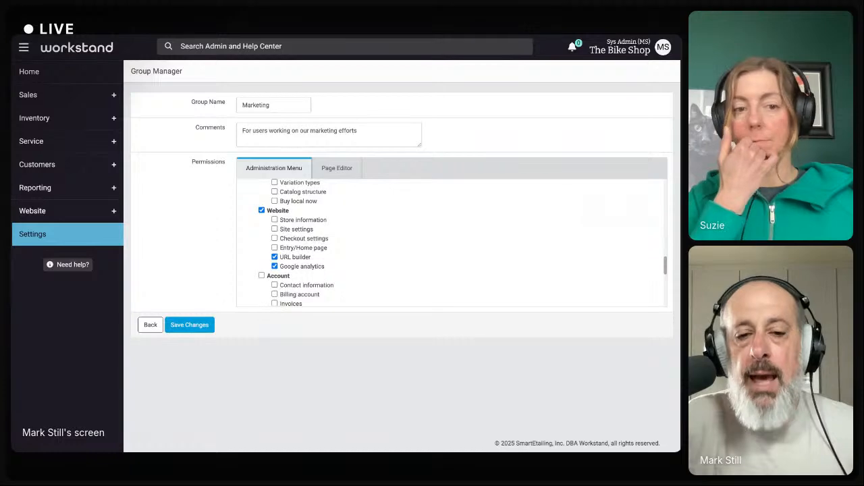
pyautogui.scroll(-1, 289, 246)
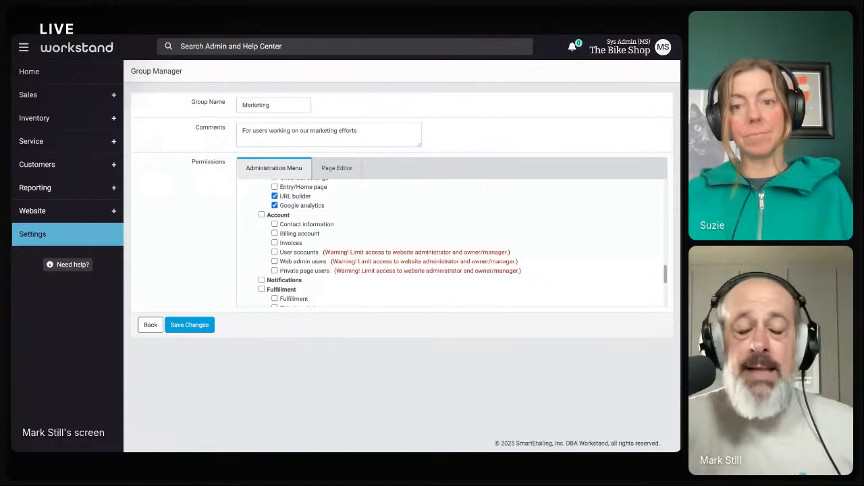
pyautogui.scroll(-2, 452, 243)
pyautogui.scroll(5, 452, 243)
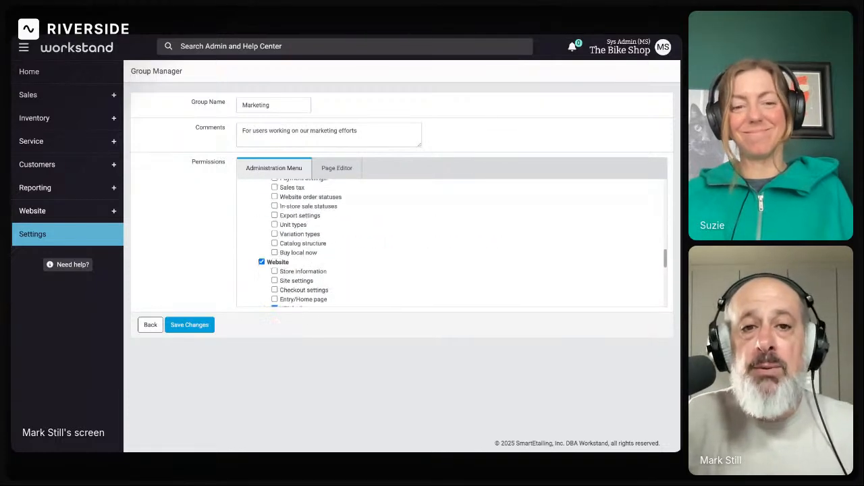
pyautogui.scroll(5, 452, 243)
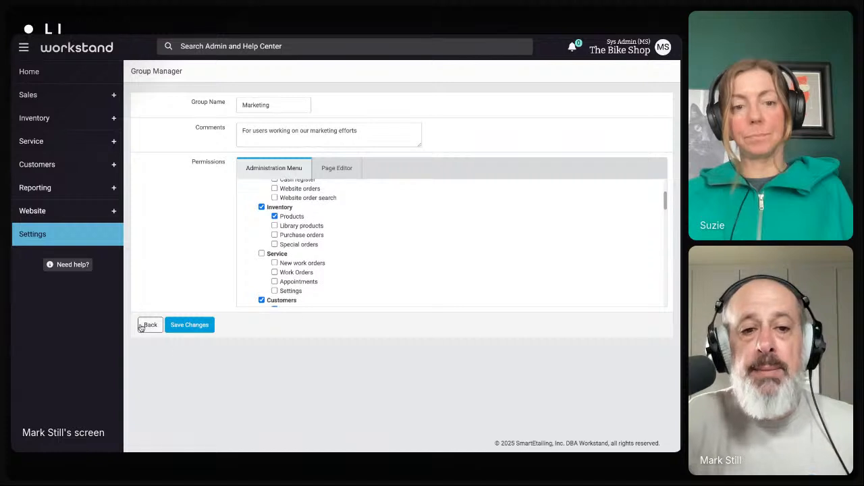
pyautogui.click(150, 325)
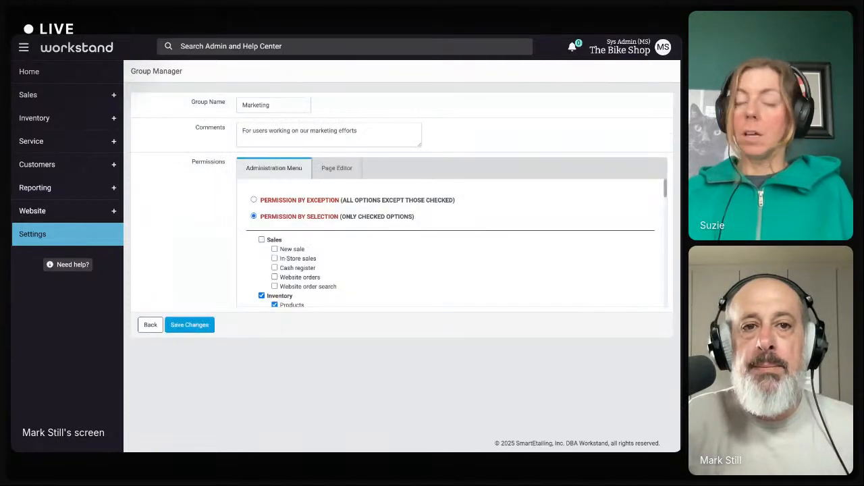
# Reopen the staff user's account from Account > User accounts
pyautogui.hotkey('alt', 'Left')
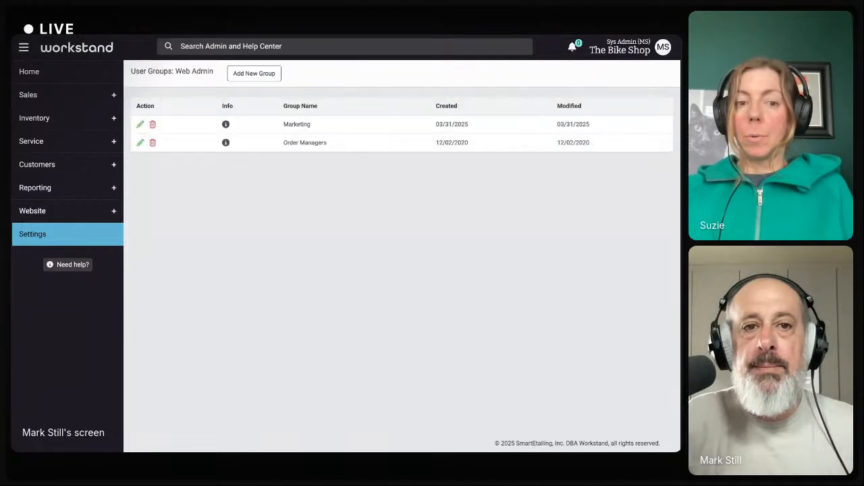
pyautogui.hotkey('alt', 'Left')
pyautogui.click(240, 231)
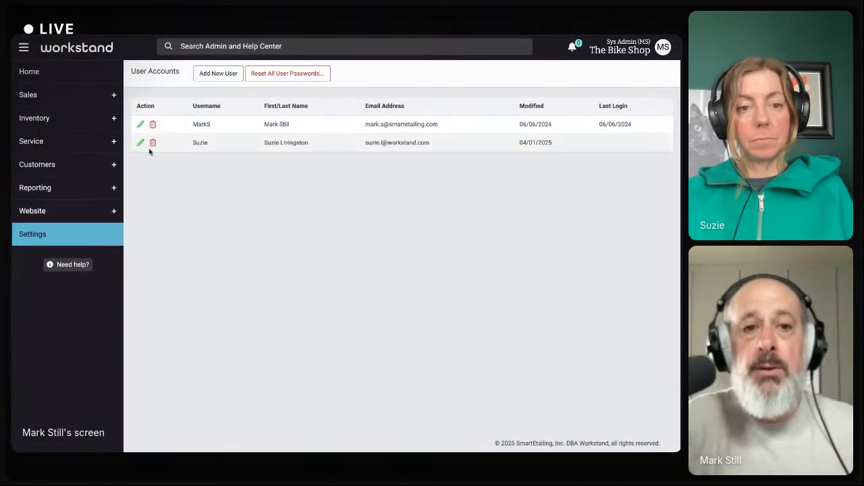
pyautogui.click(140, 144)
# Assign the Order Managers group from Unassigned and confirm both groups are assigned
pyautogui.scroll(-5, 148, 160)
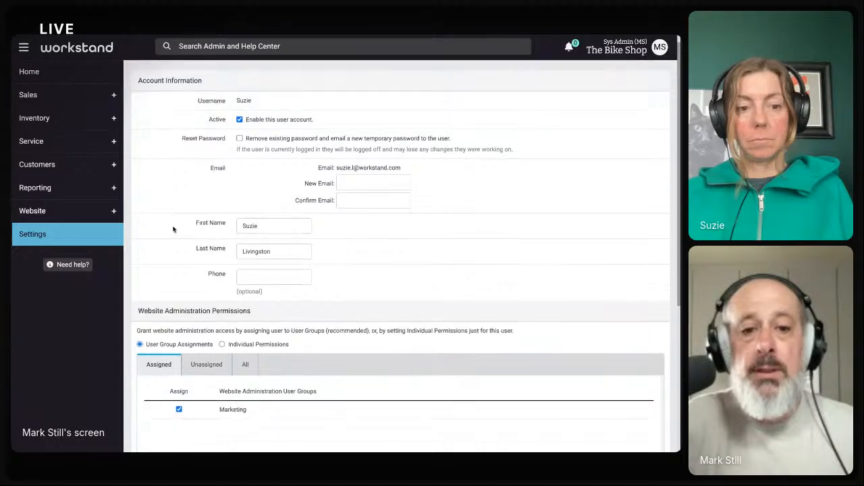
pyautogui.scroll(-2, 173, 230)
pyautogui.click(205, 158)
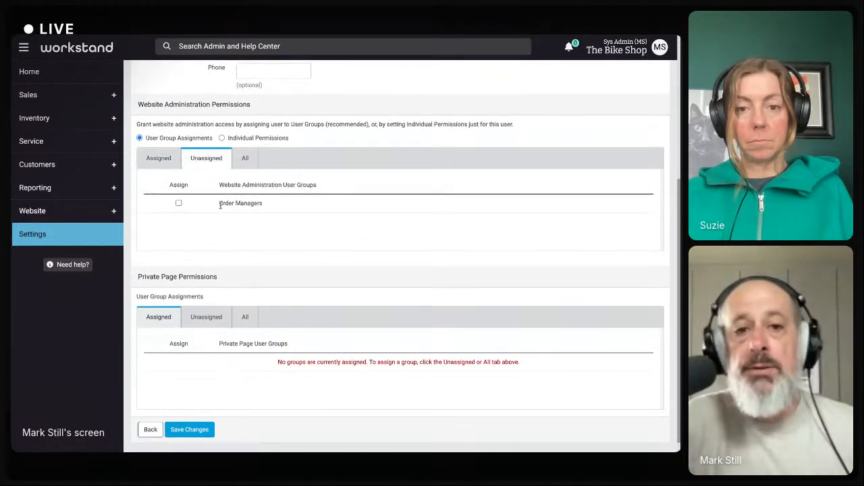
pyautogui.click(179, 204)
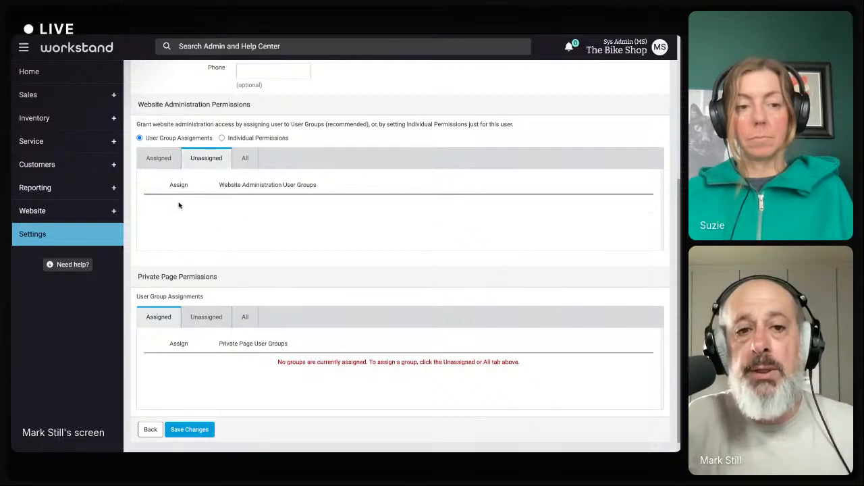
pyautogui.click(159, 158)
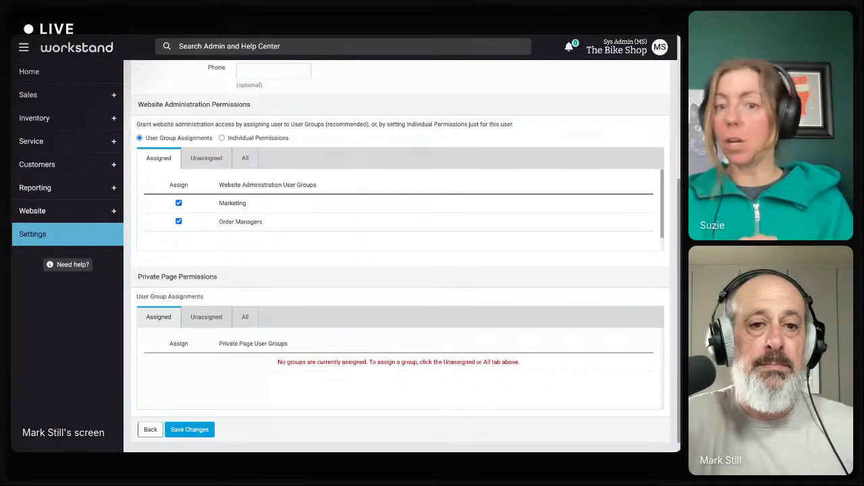
pyautogui.scroll(5, 398, 257)
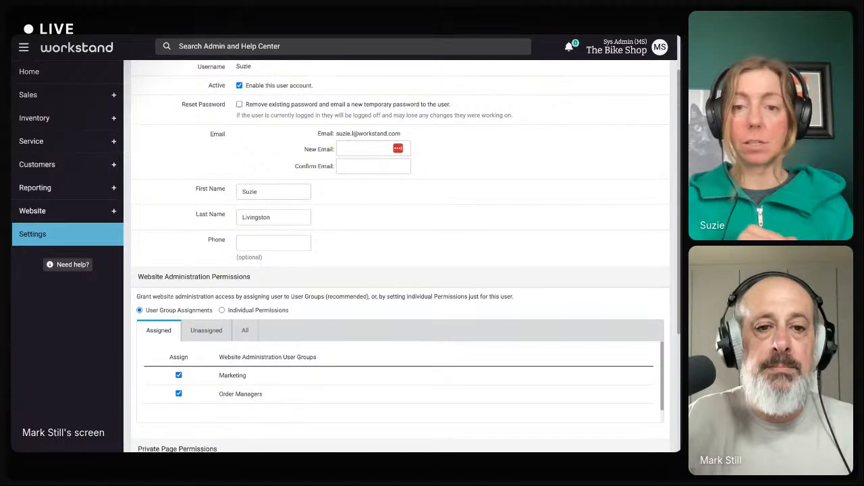
pyautogui.scroll(-3, 222, 221)
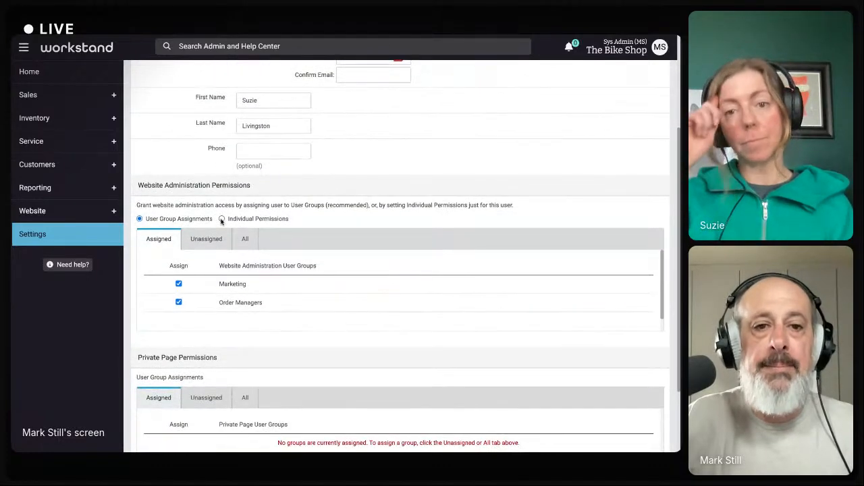
# Switch to Individual Permissions and look through the Administration Menu checkboxes, all unchecked
pyautogui.click(221, 219)
pyautogui.scroll(-3, 216, 320)
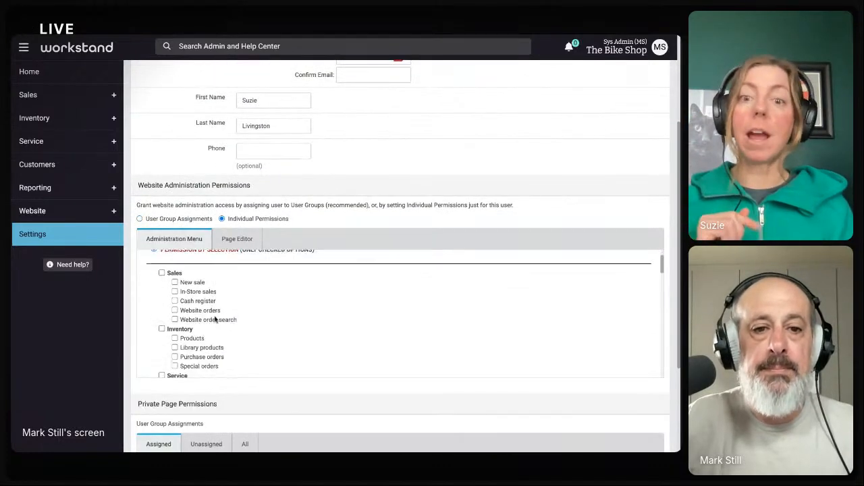
pyautogui.scroll(-4, 215, 320)
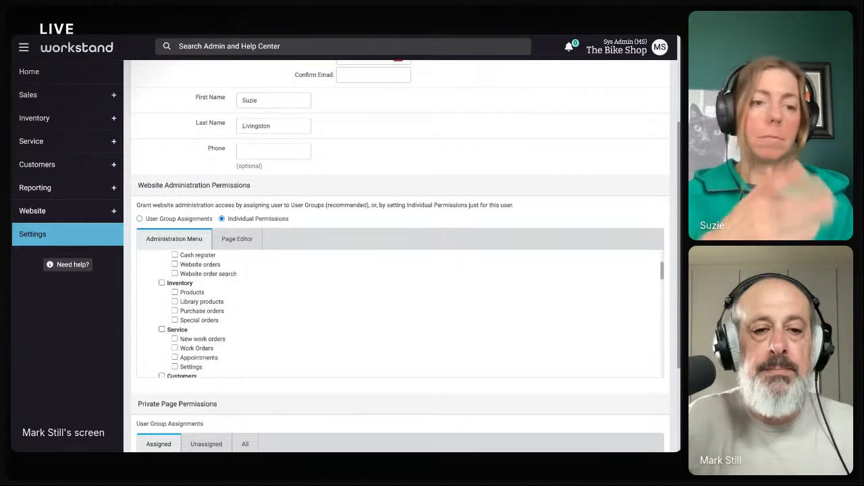
pyautogui.scroll(-10, 216, 314)
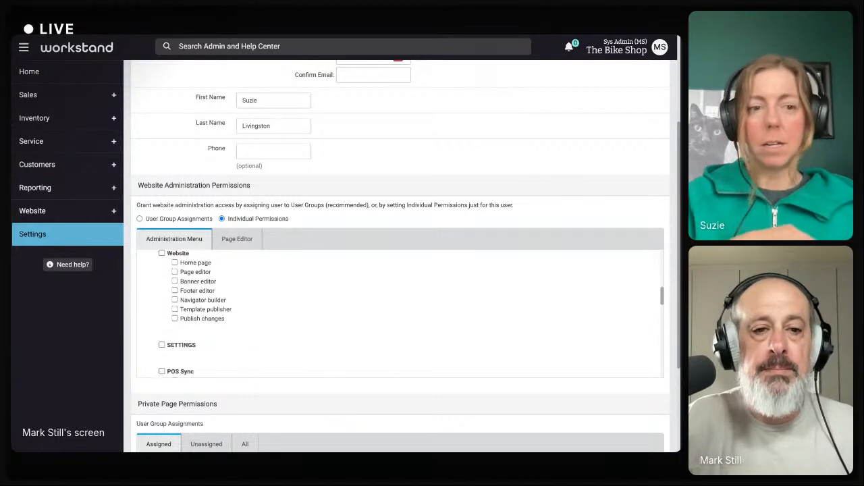
pyautogui.scroll(-6, 216, 314)
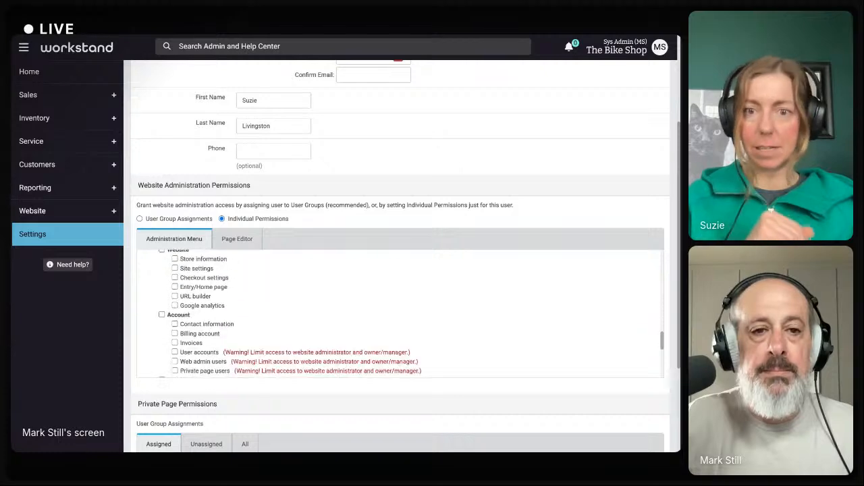
pyautogui.scroll(-2, 216, 313)
pyautogui.scroll(-4, 216, 314)
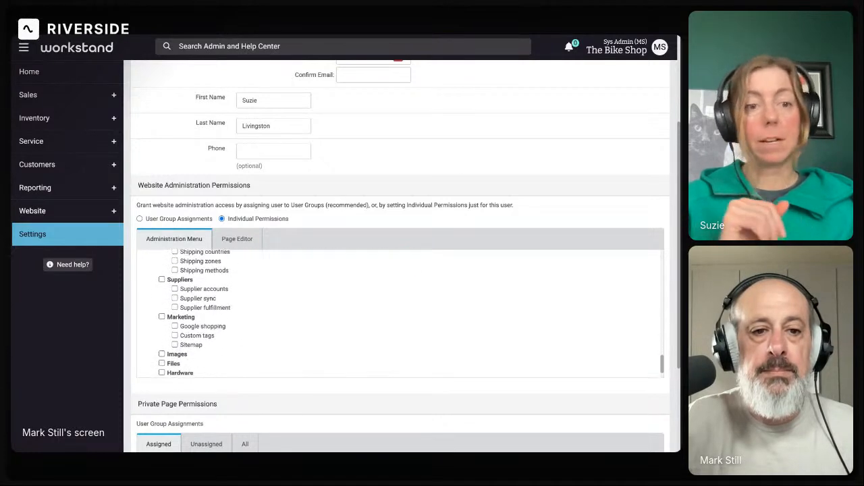
pyautogui.scroll(1, 177, 341)
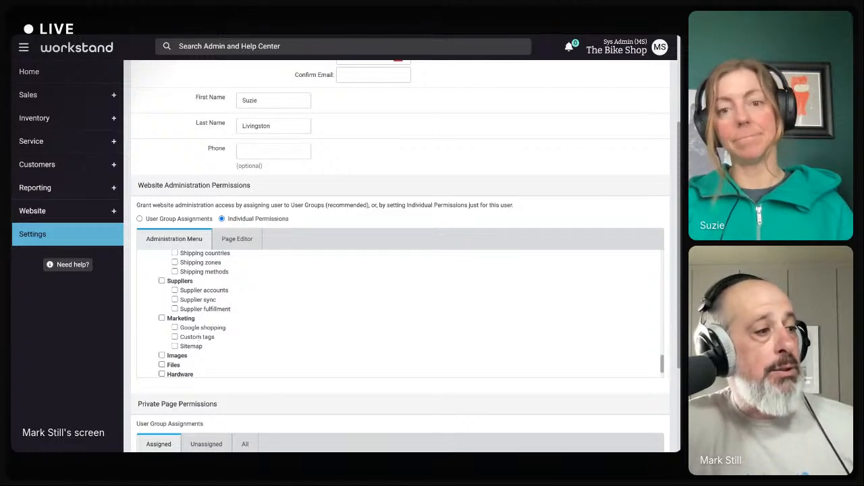
# Show the Page Editor permissions: new pages allowed, permission by exception, no pages excluded
pyautogui.click(235, 244)
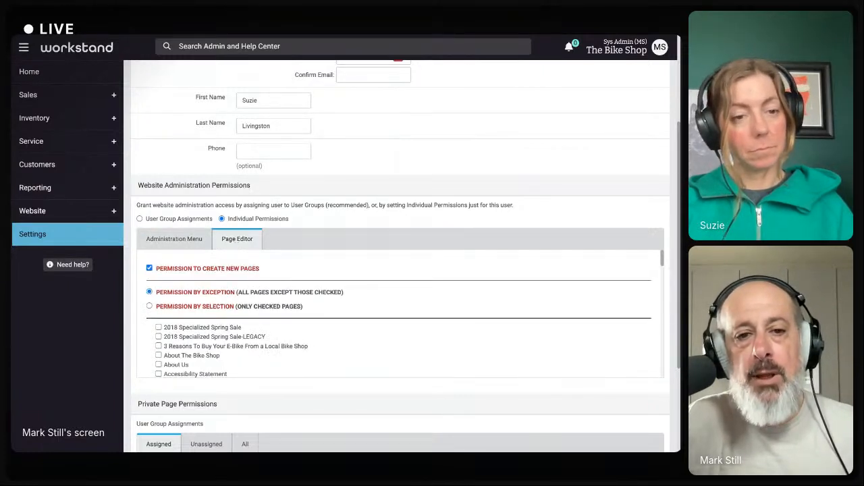
pyautogui.scroll(-1, 216, 242)
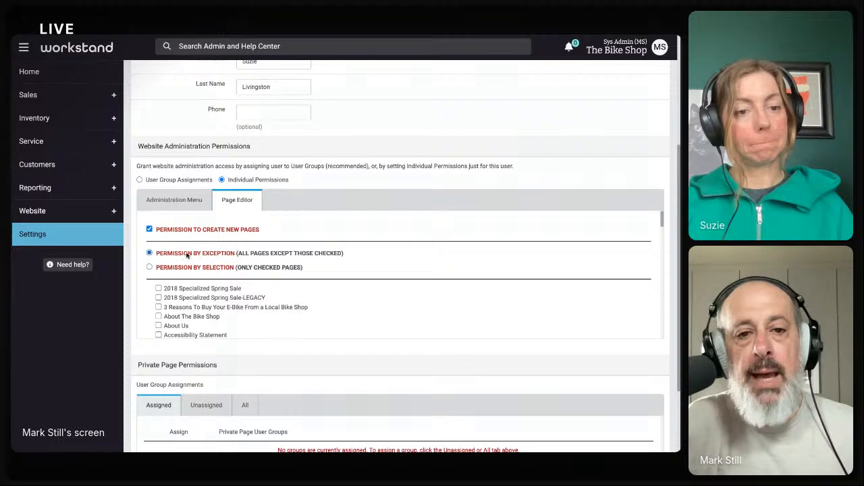
pyautogui.scroll(-1, 199, 260)
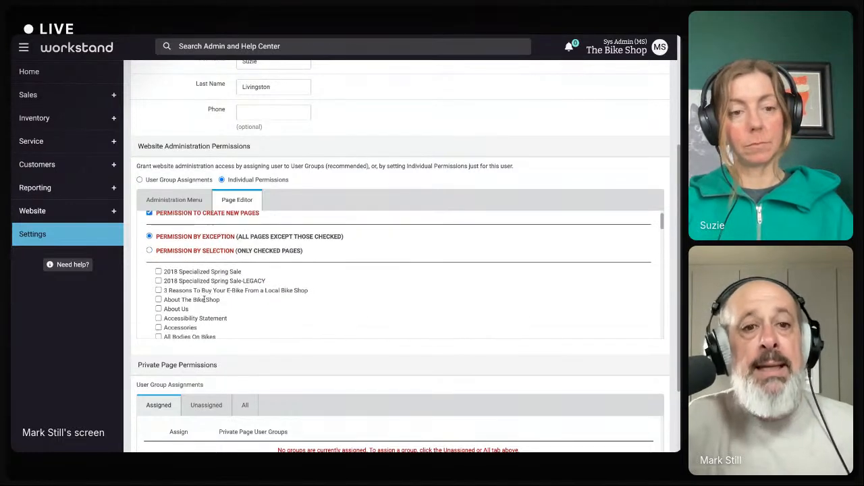
# In the Administration Menu permissions, tick Page editor under the Website section
pyautogui.click(173, 199)
pyautogui.scroll(2, 179, 243)
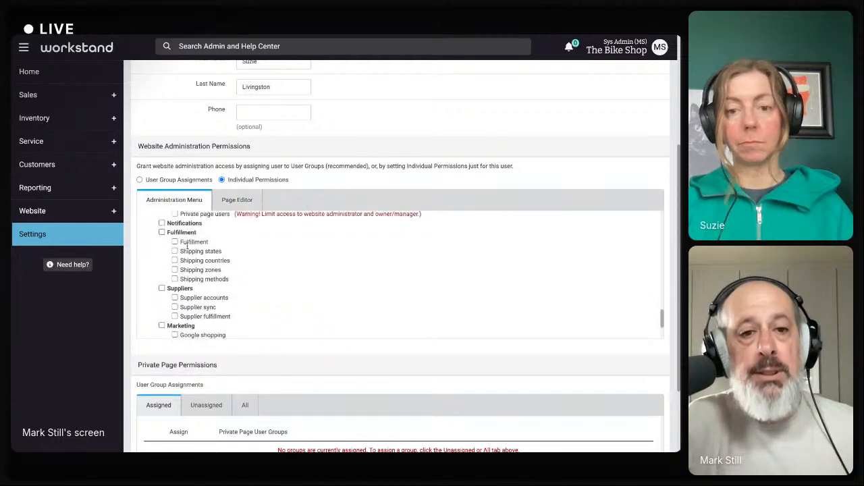
pyautogui.scroll(2, 177, 247)
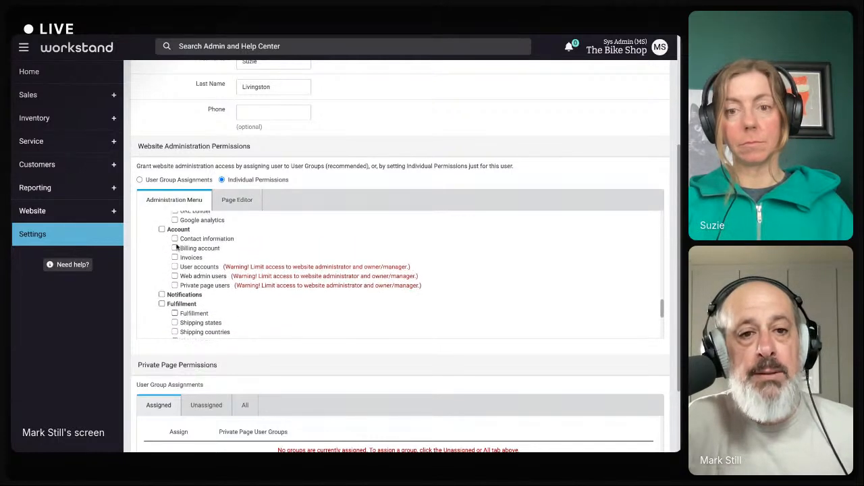
pyautogui.scroll(2, 176, 248)
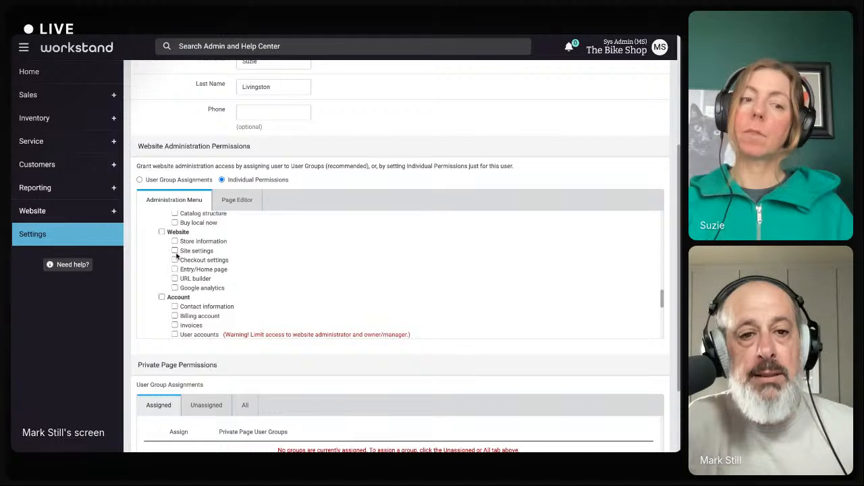
pyautogui.scroll(6, 177, 255)
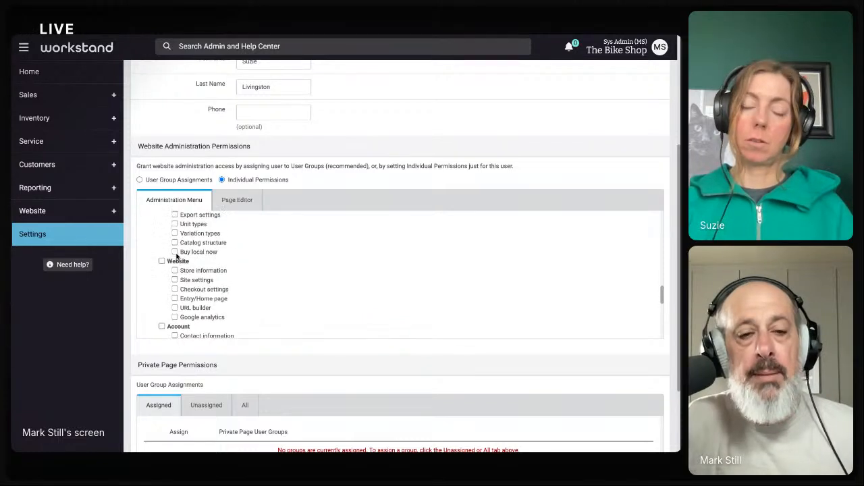
pyautogui.scroll(2, 177, 270)
pyautogui.scroll(-1, 176, 270)
pyautogui.click(174, 270)
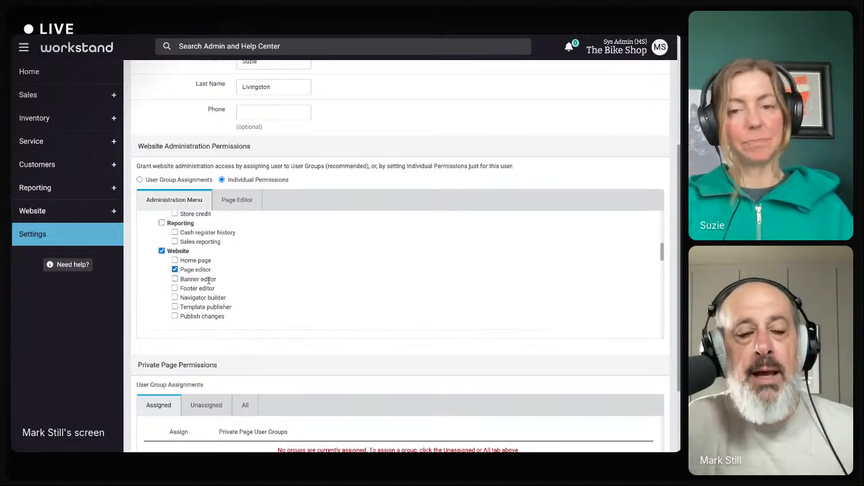
# Recheck the page-editing options, then move down to the Private Page Permissions section
pyautogui.click(238, 201)
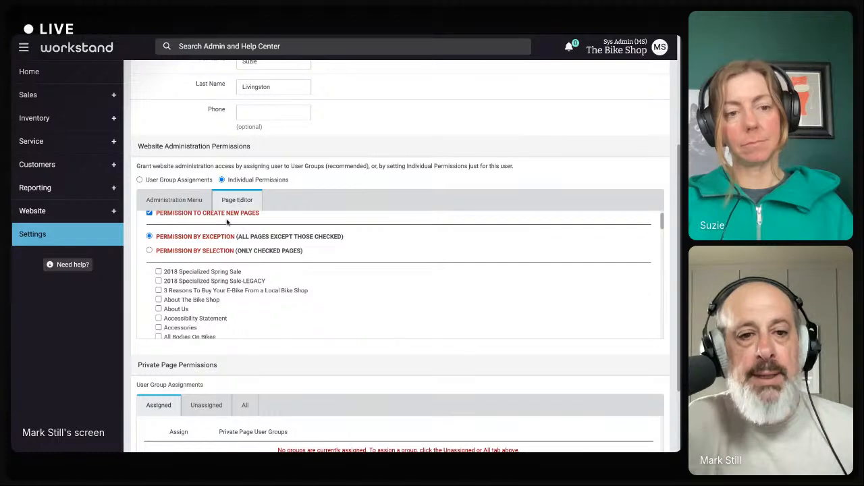
pyautogui.click(174, 201)
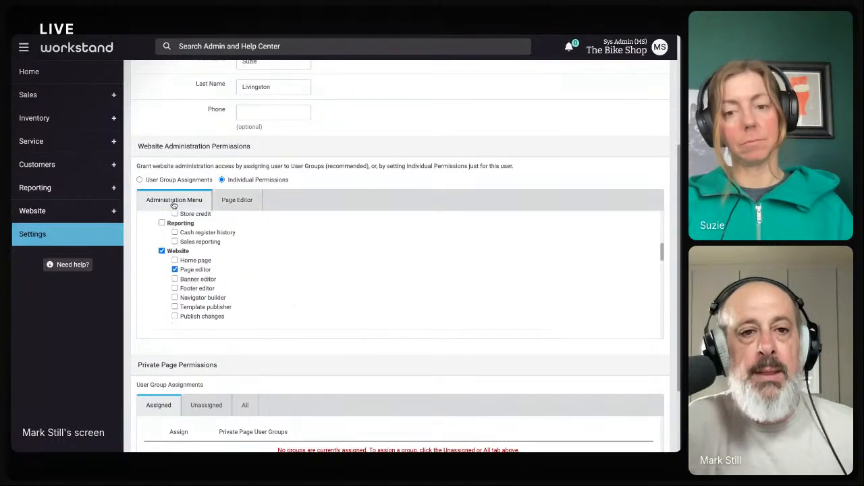
pyautogui.scroll(3, 173, 205)
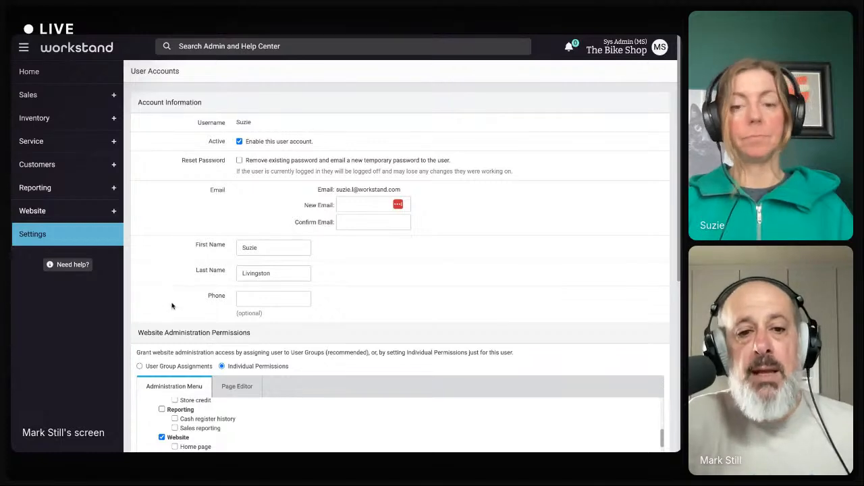
pyautogui.scroll(-1, 171, 306)
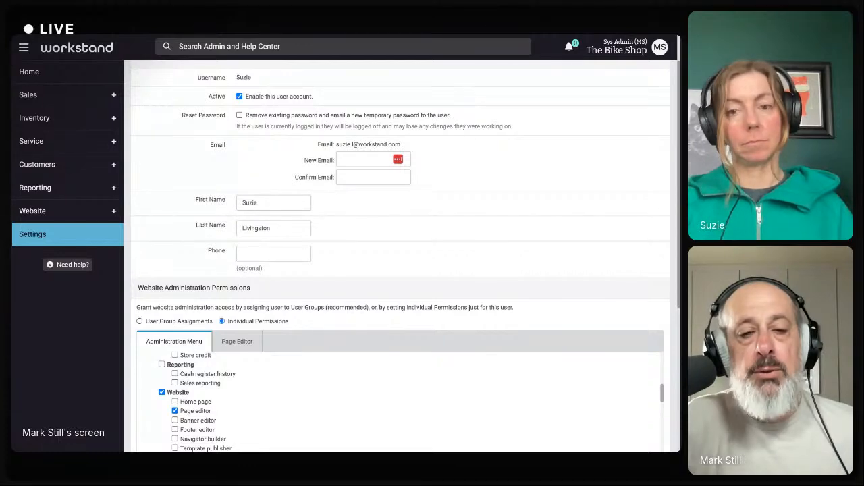
pyautogui.scroll(-5, 400, 247)
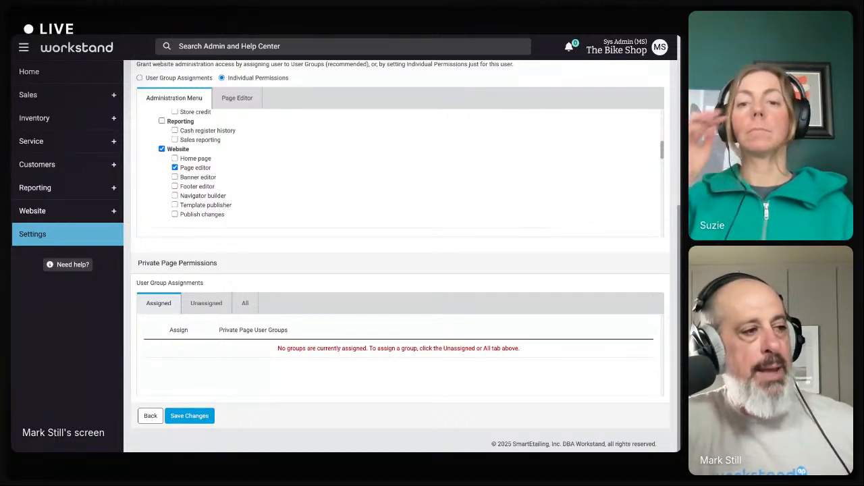
# From the Unassigned list, assign Staff Events, confirm it shows as Assigned, then return to Settings
pyautogui.click(205, 303)
pyautogui.moveTo(221, 347); pyautogui.dragTo(252, 348)
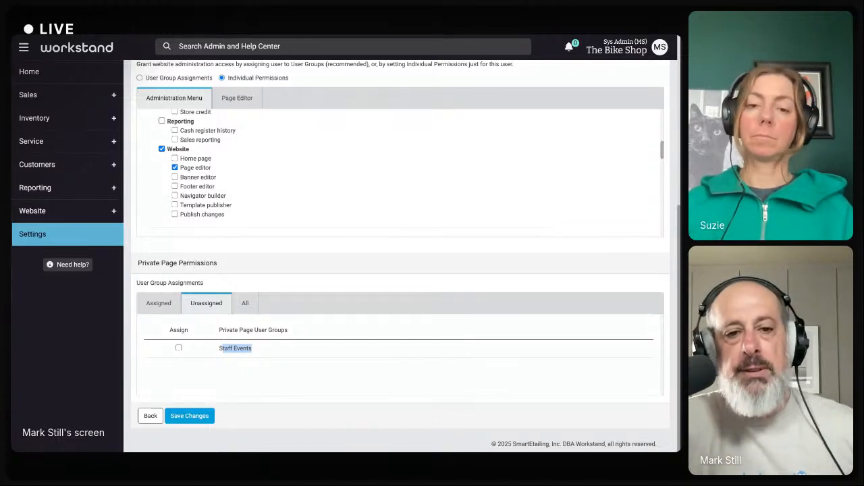
pyautogui.scroll(3, 248, 341)
pyautogui.scroll(-1, 250, 328)
pyautogui.scroll(-3, 254, 352)
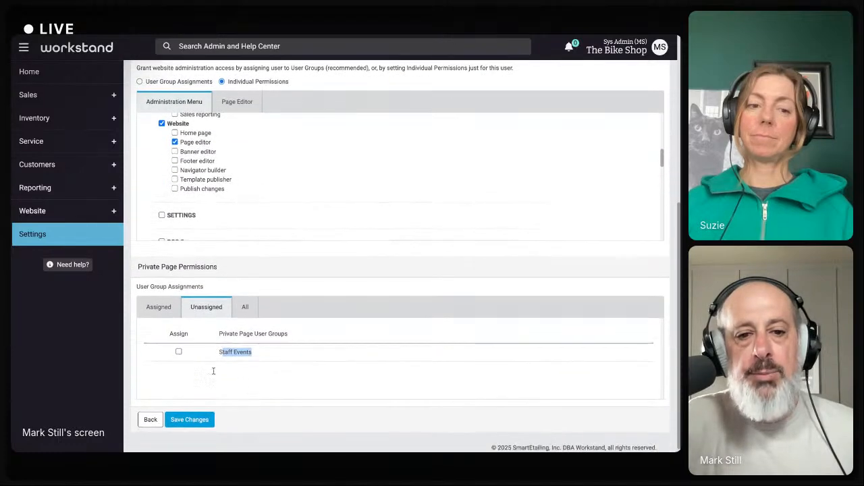
pyautogui.click(178, 353)
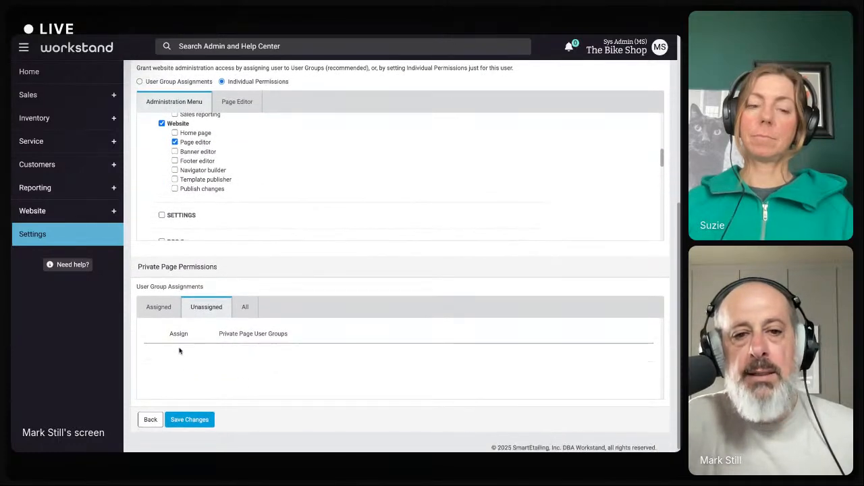
pyautogui.click(159, 307)
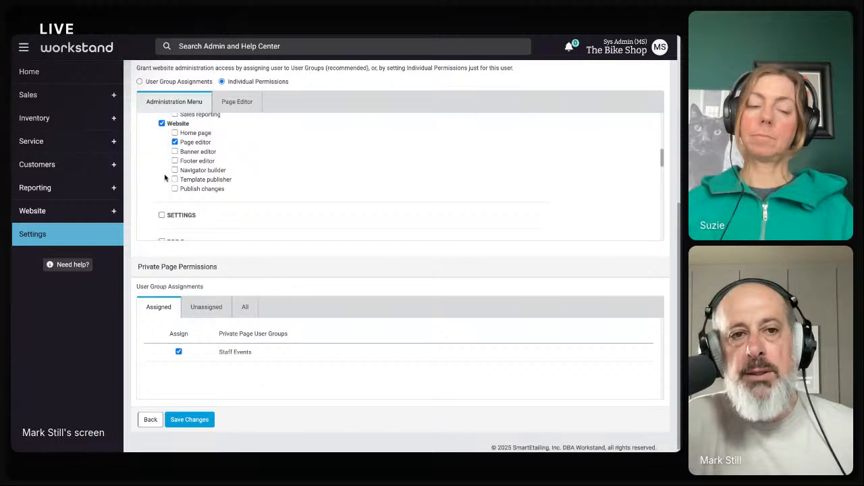
pyautogui.click(40, 236)
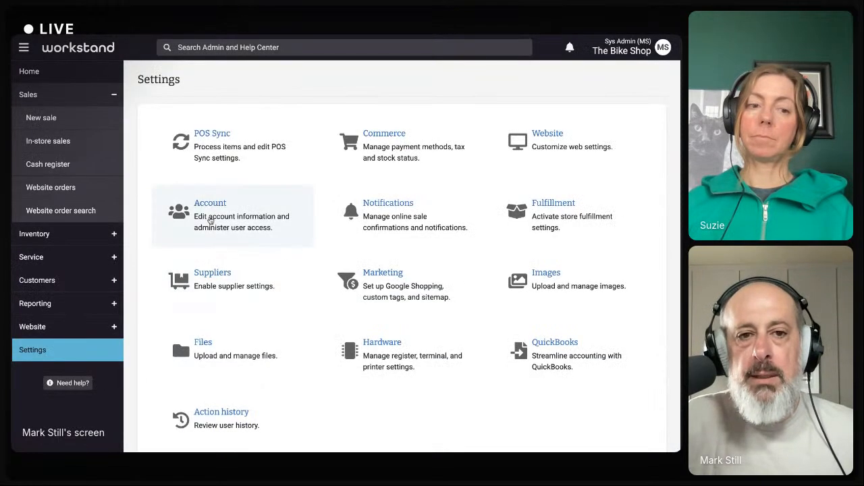
# Open the Account settings and its Private page users list containing the Staff Events group
pyautogui.click(210, 221)
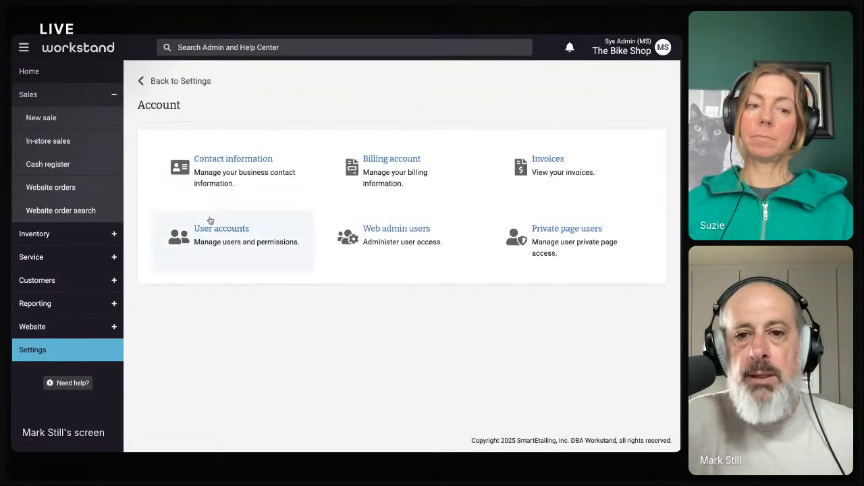
pyautogui.click(571, 233)
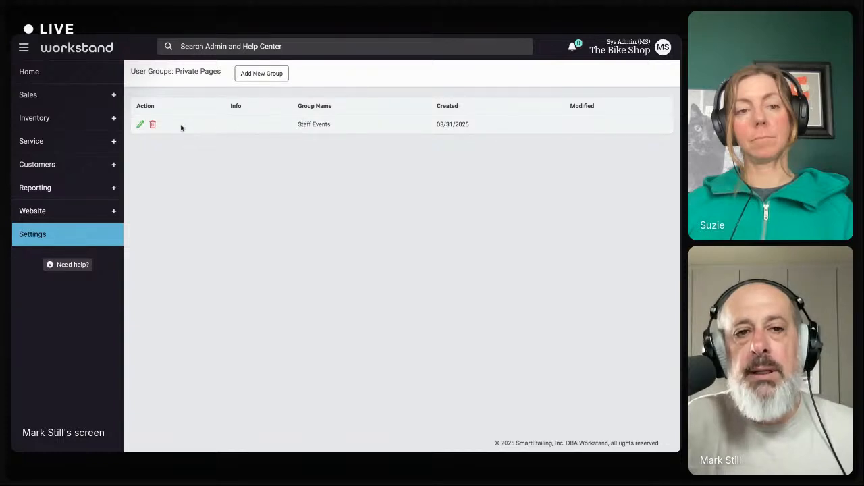
pyautogui.click(139, 124)
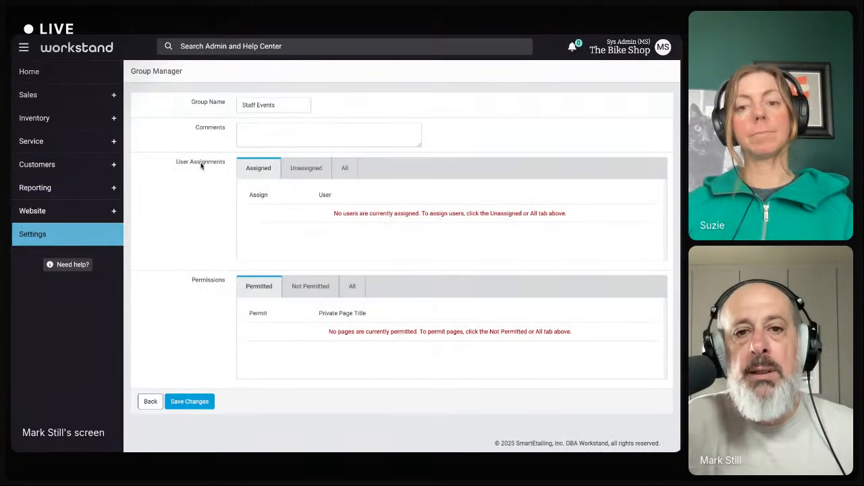
pyautogui.click(304, 169)
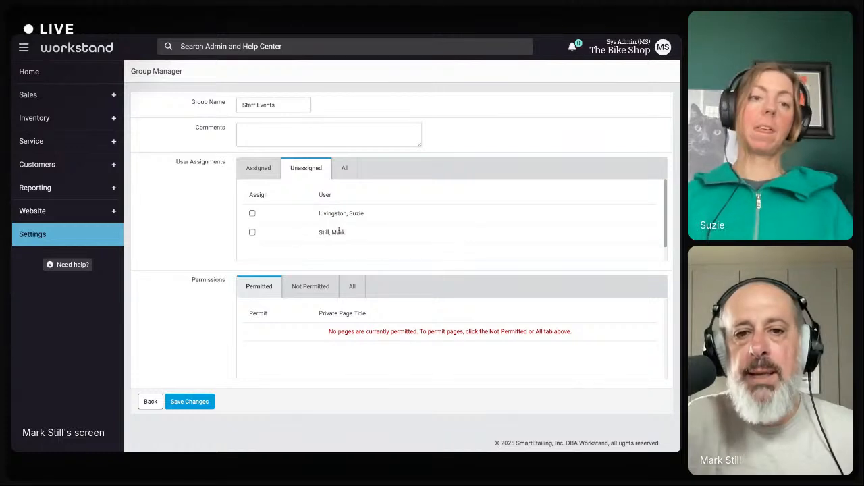
pyautogui.click(316, 286)
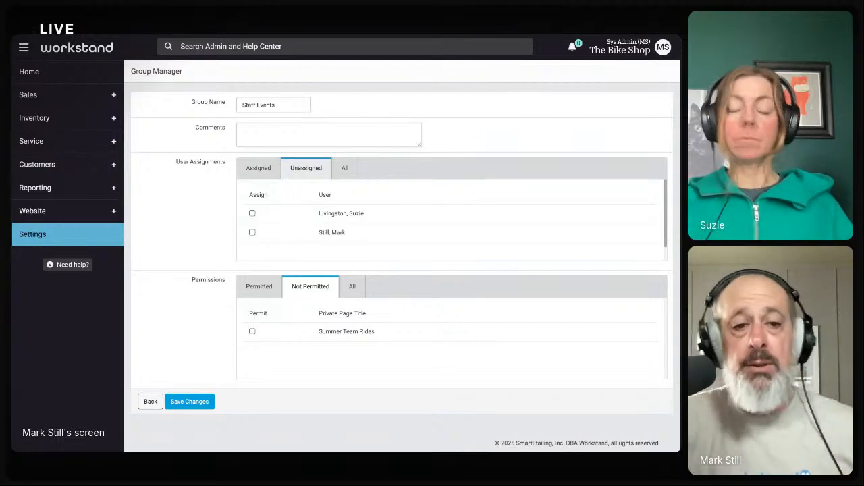
pyautogui.click(151, 402)
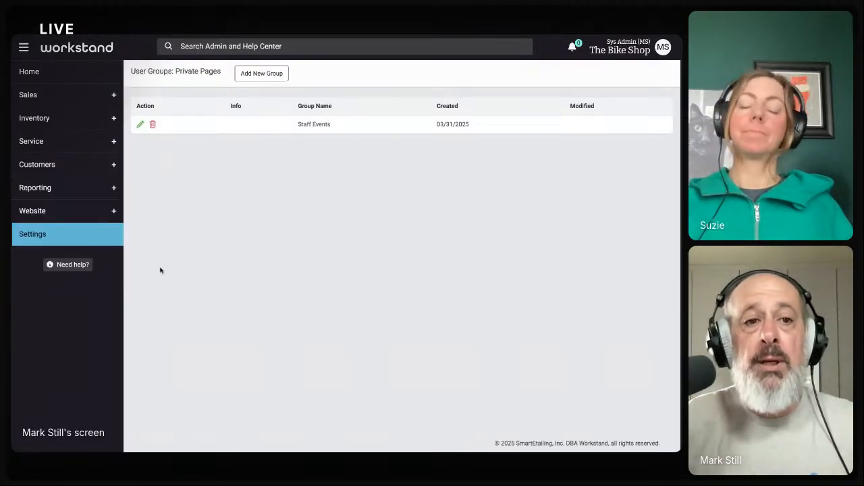
# Return to the Settings overview from the left sidebar
pyautogui.click(27, 234)
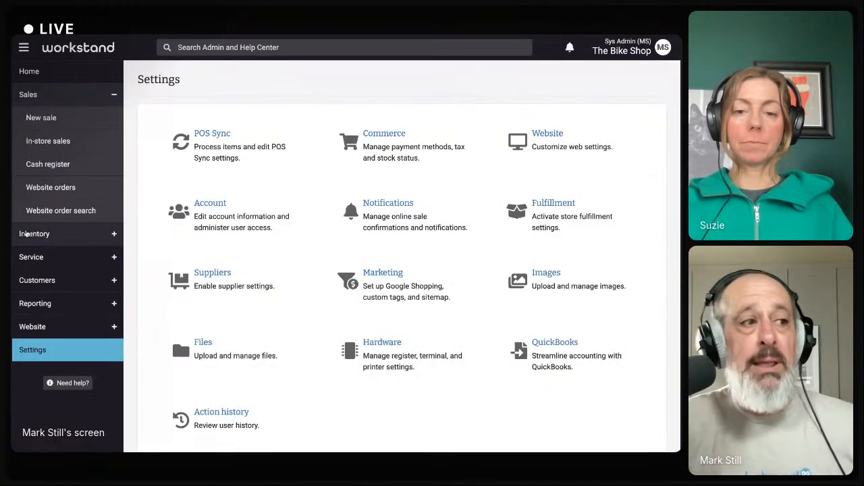